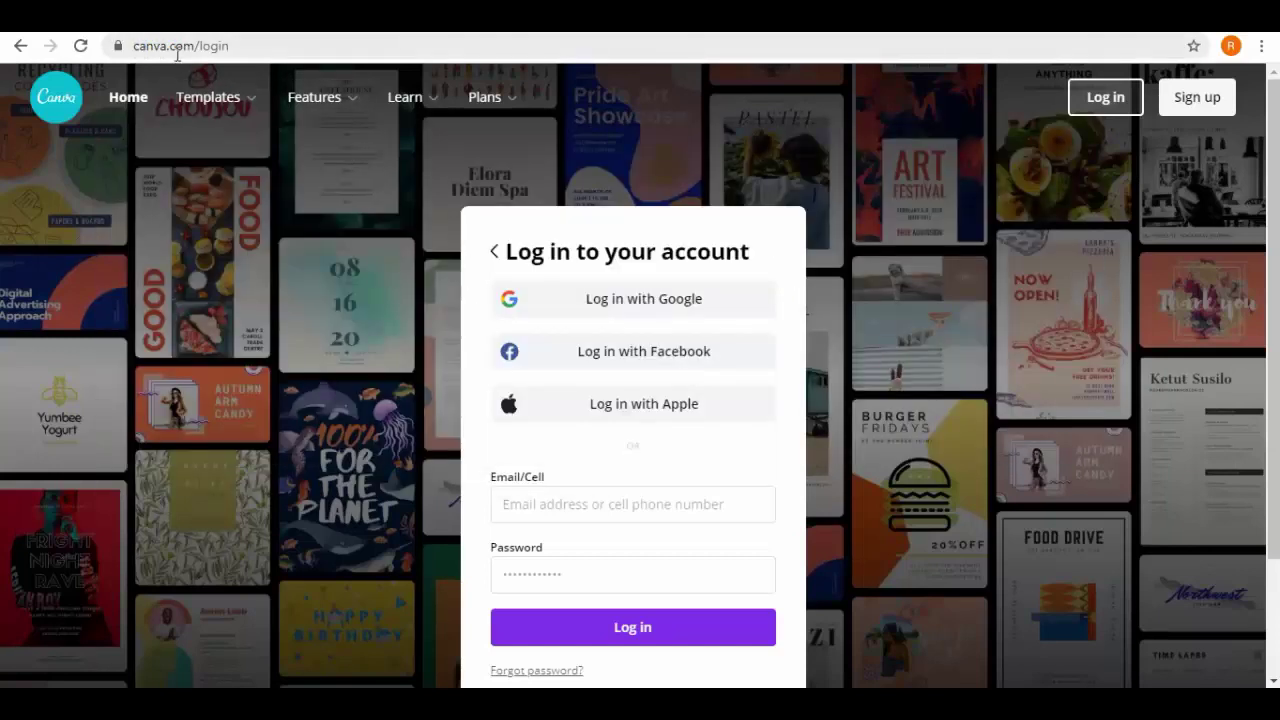
Step: Try logging in to an existing account, then choose Sign up with Google instead
click(1197, 108)
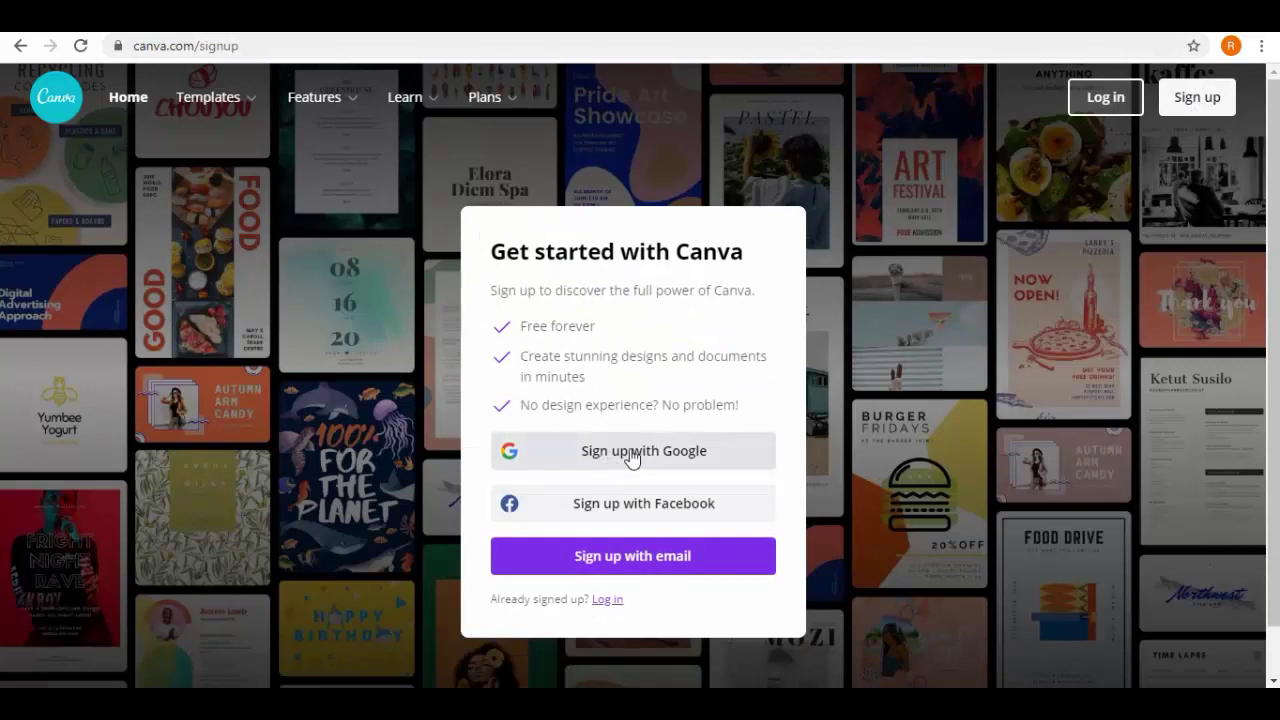
click(607, 599)
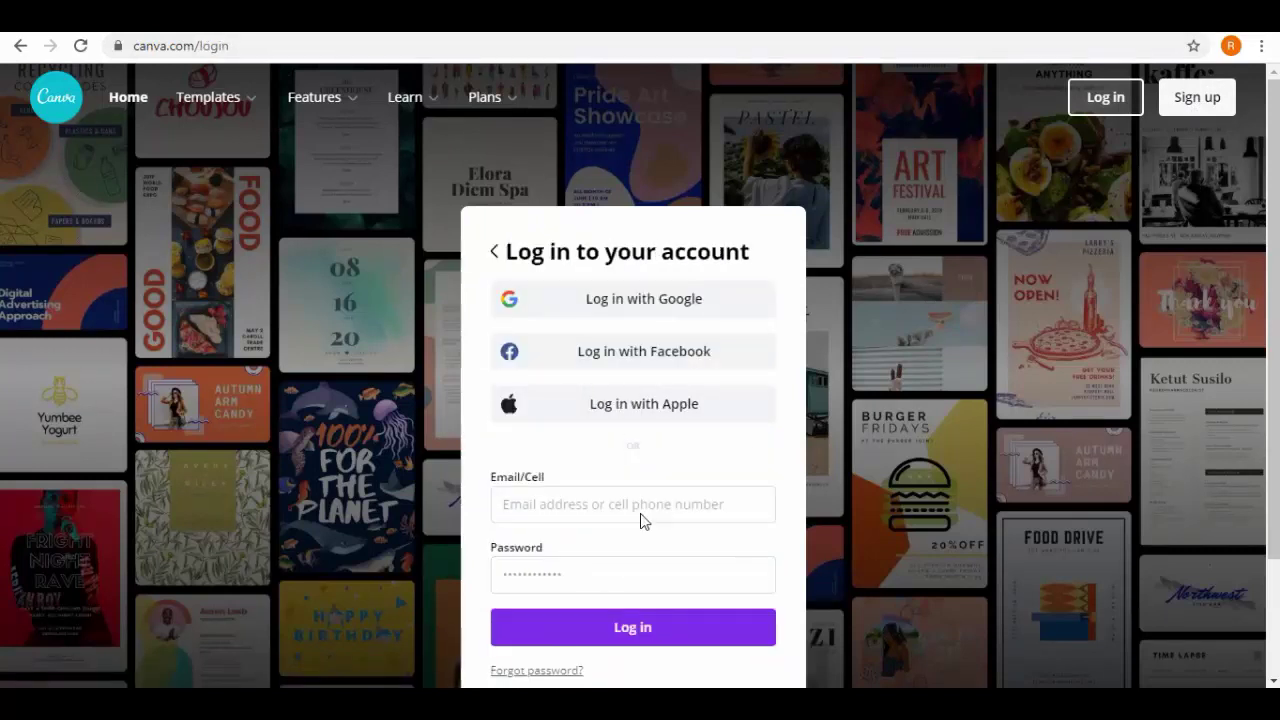
click(518, 494)
click(585, 578)
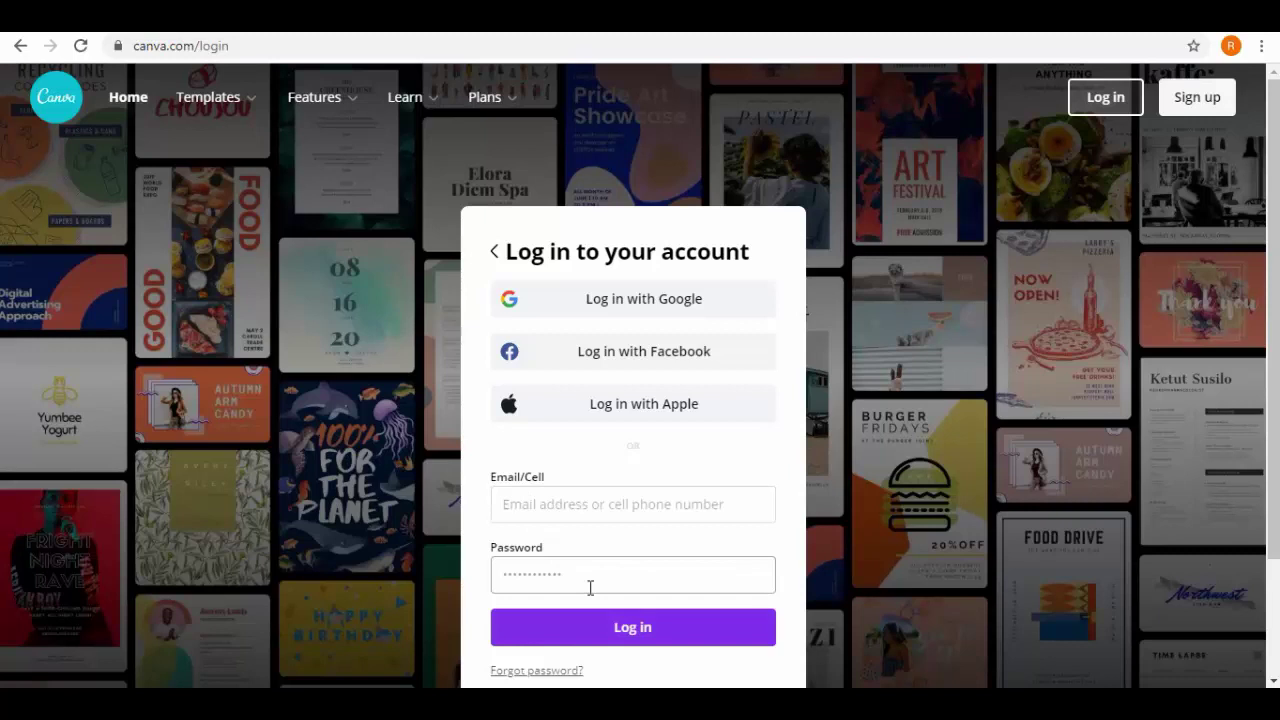
click(588, 638)
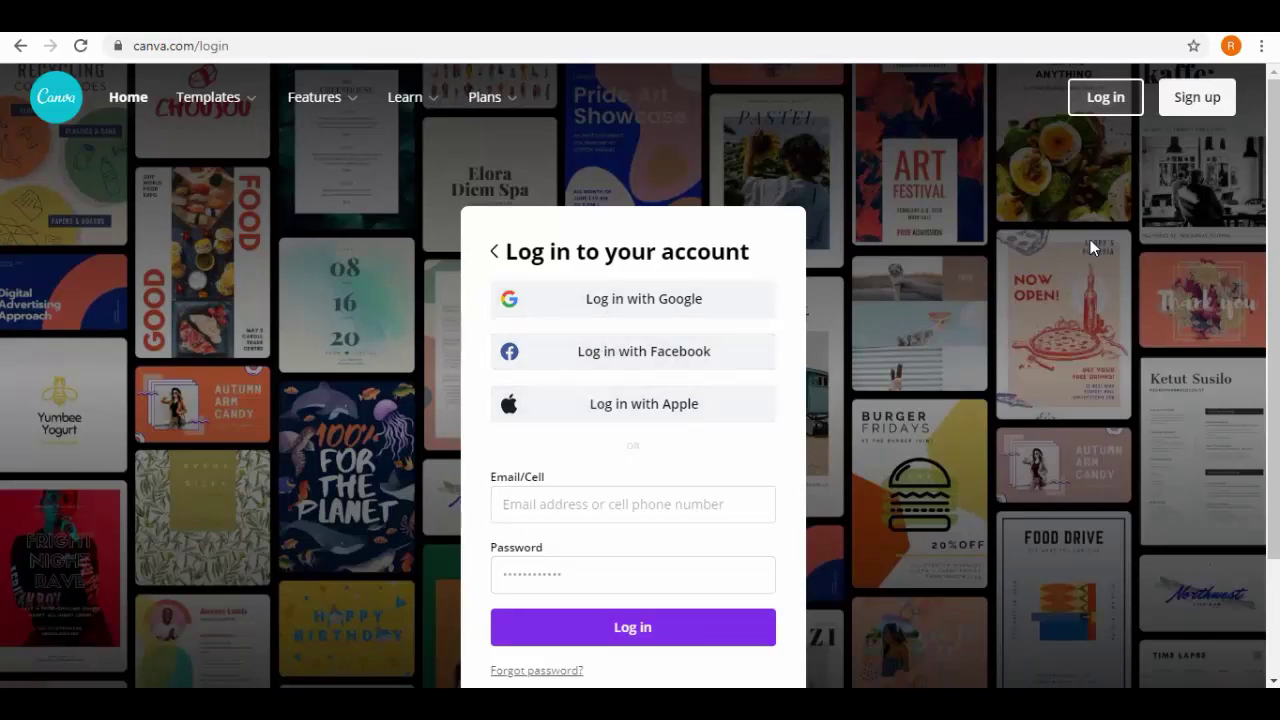
click(1188, 104)
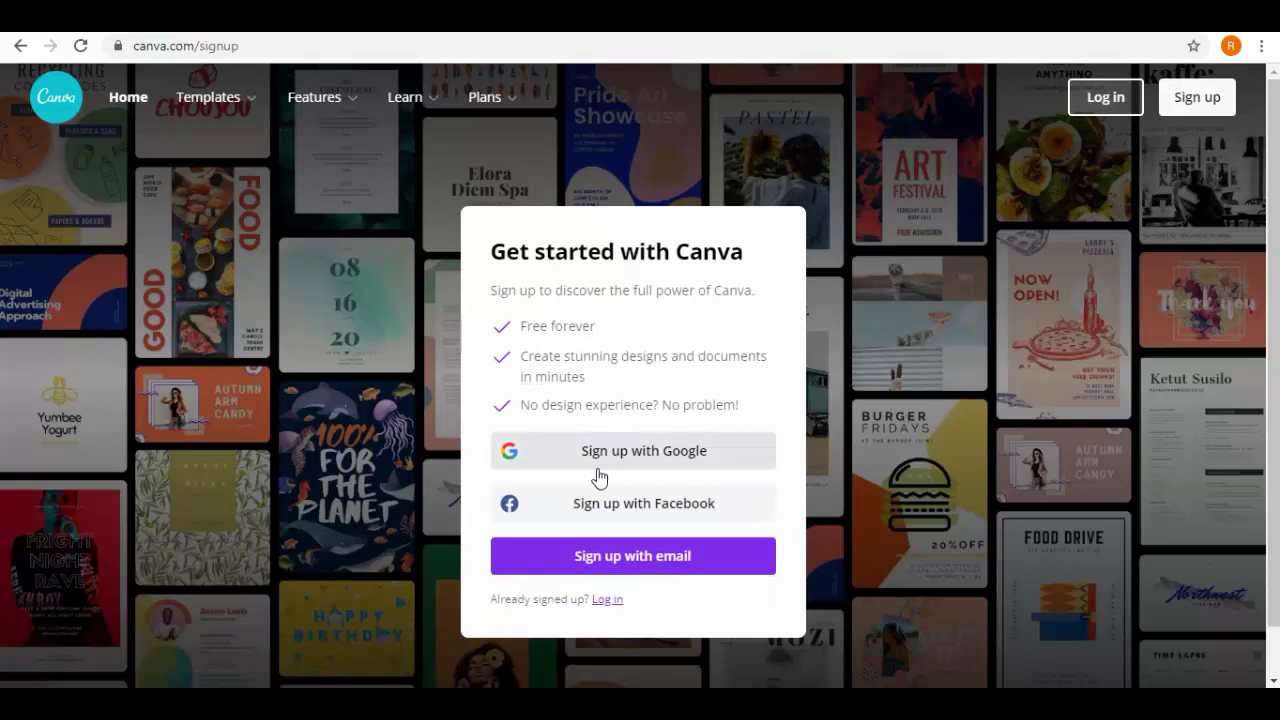
click(648, 452)
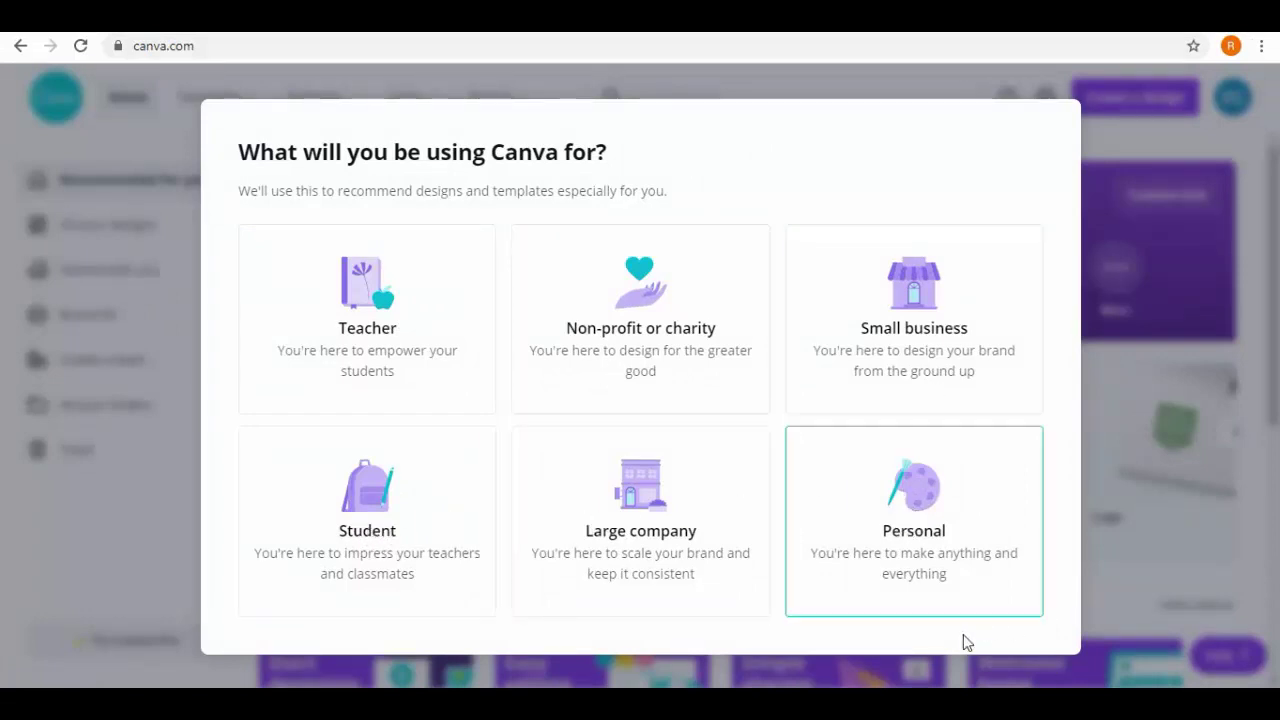
Step: Choose Personal as the intended use and decline the Canva Pro trial for later
click(922, 527)
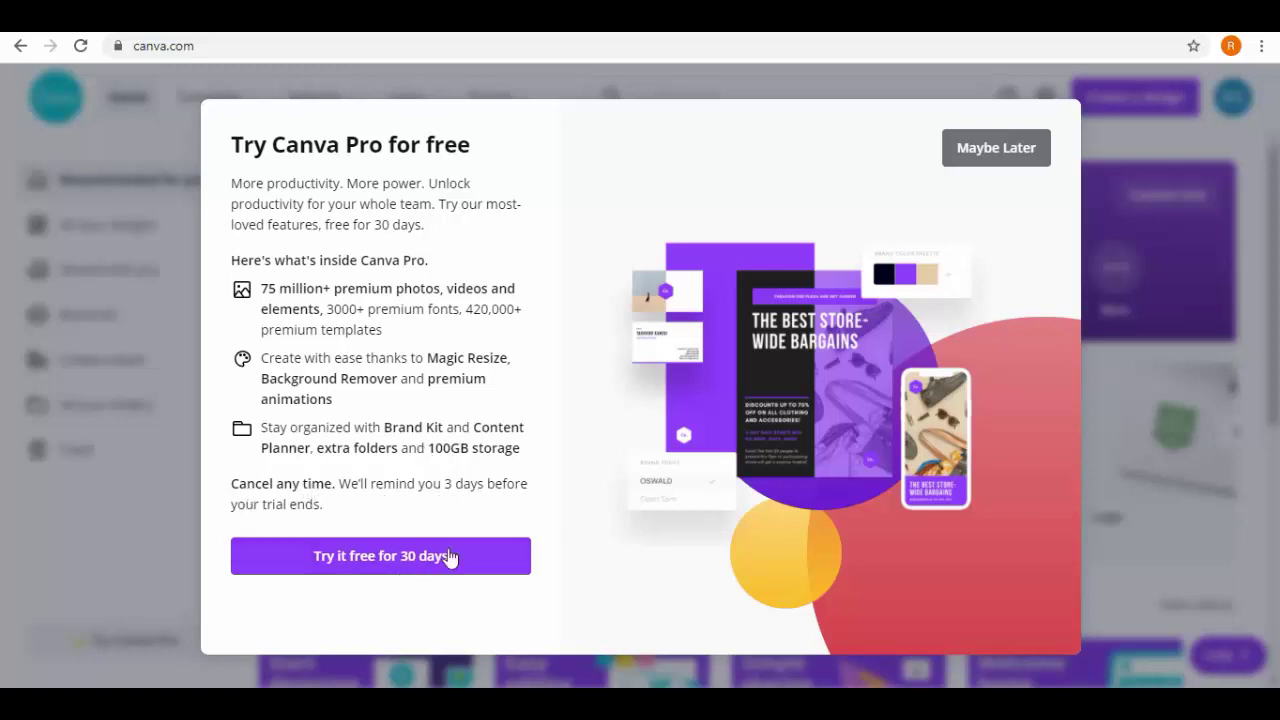
click(1022, 160)
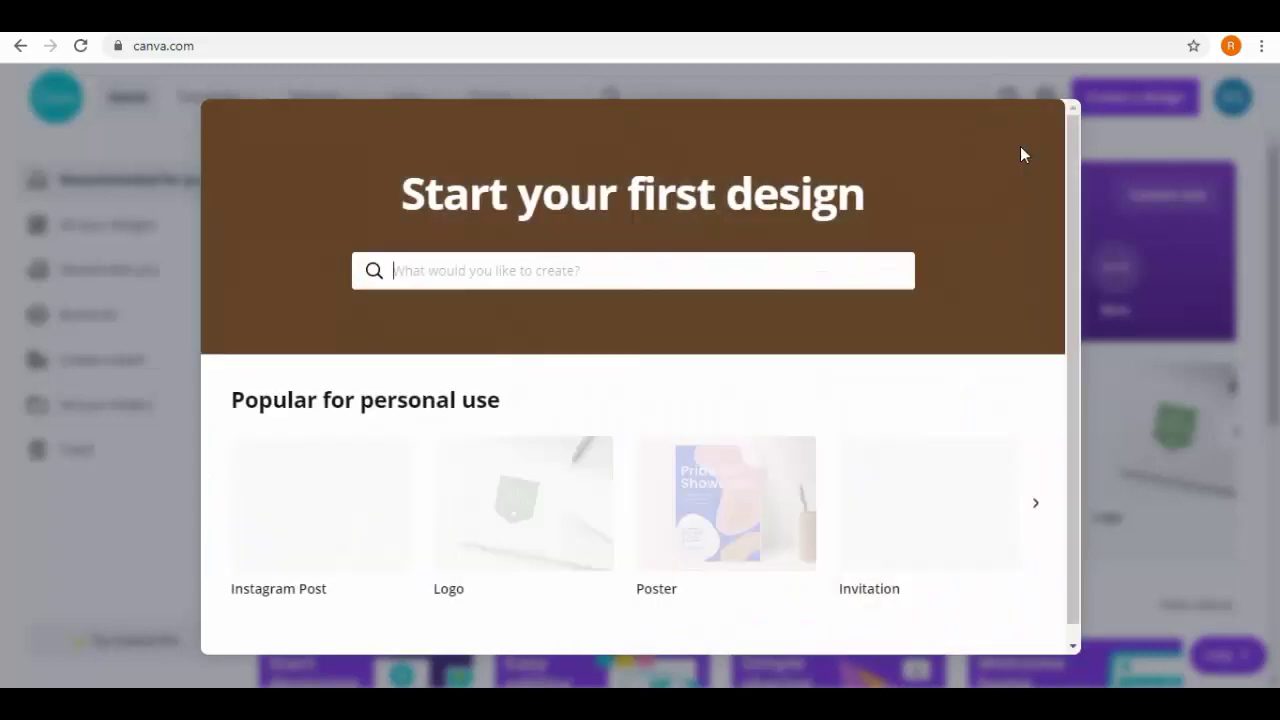
Step: Search 'pinterest' to start a Pinterest Pin design and apply the 18 Curry Dishes template
text(pinterest)
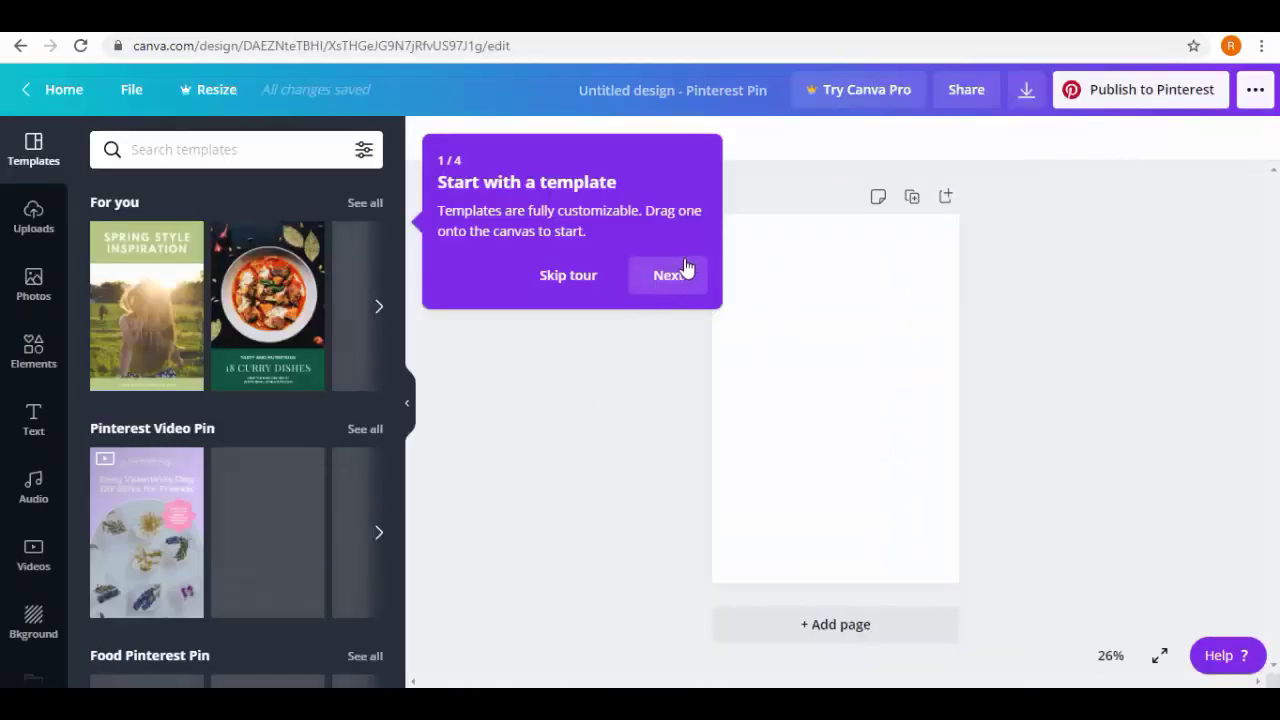
click(560, 276)
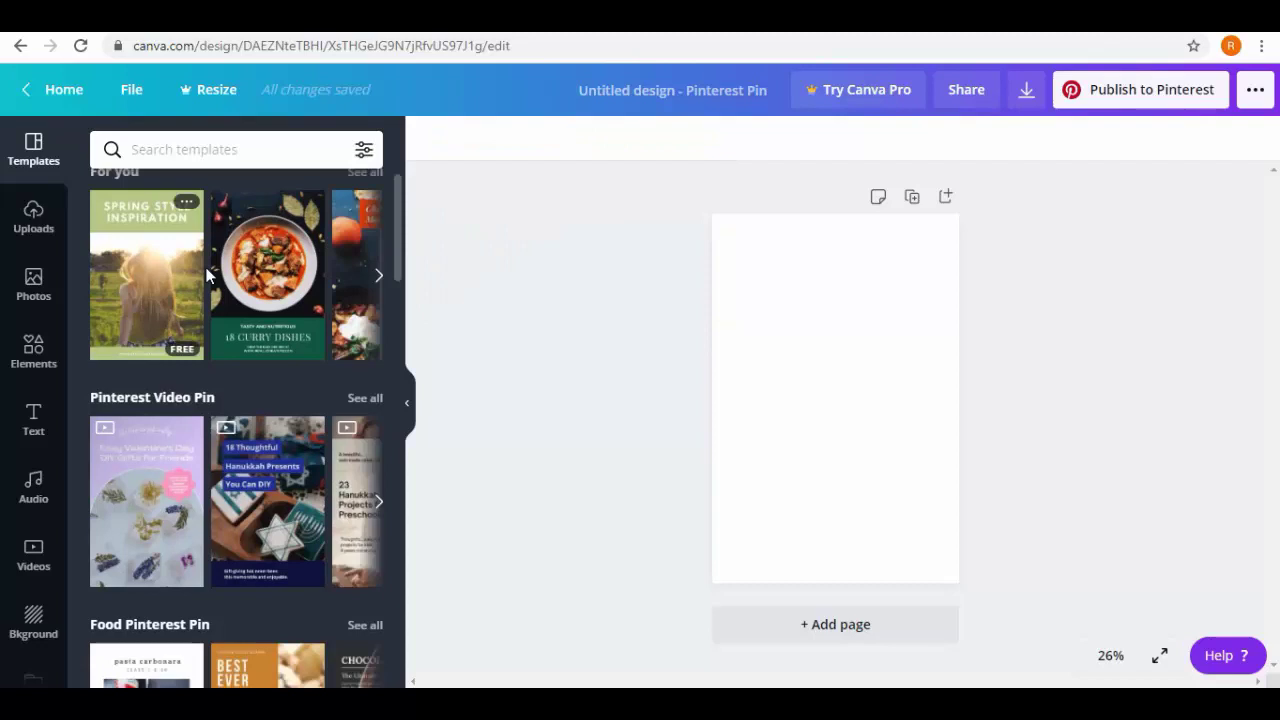
scroll(280, 288, down, 5)
scroll(208, 367, down, 2)
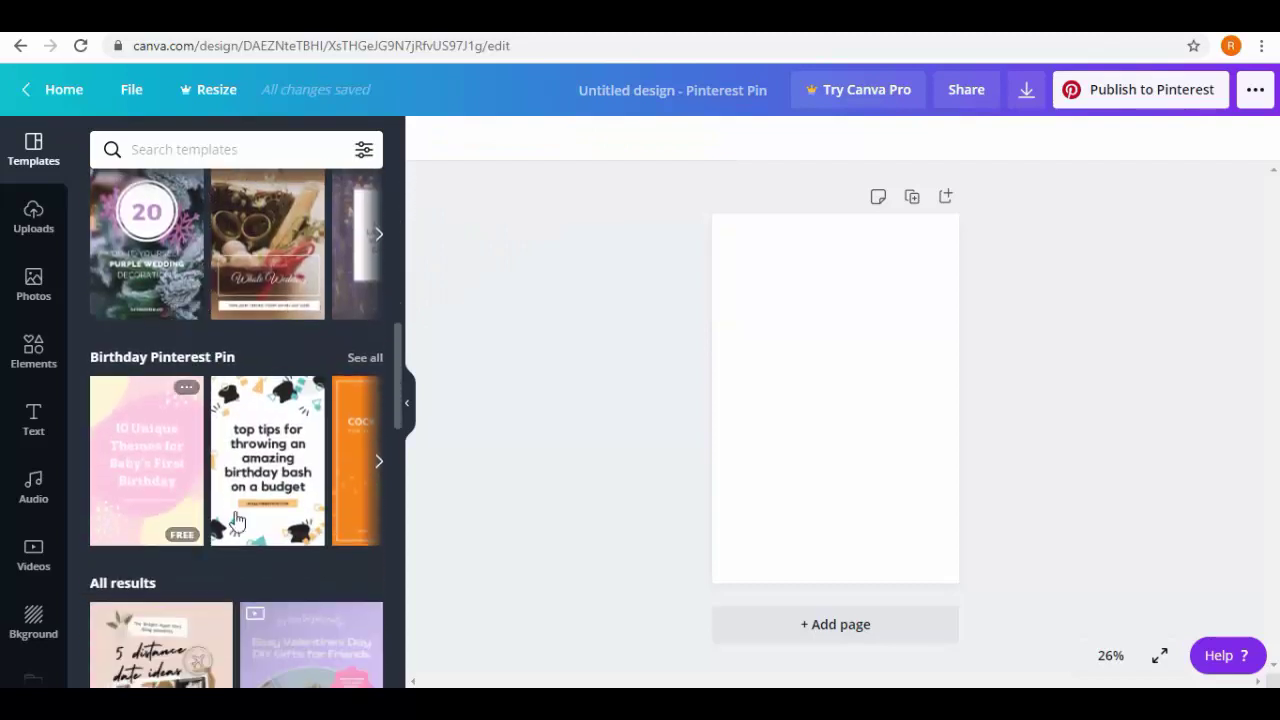
scroll(260, 533, down, 3)
scroll(272, 414, down, 3)
scroll(268, 406, down, 2)
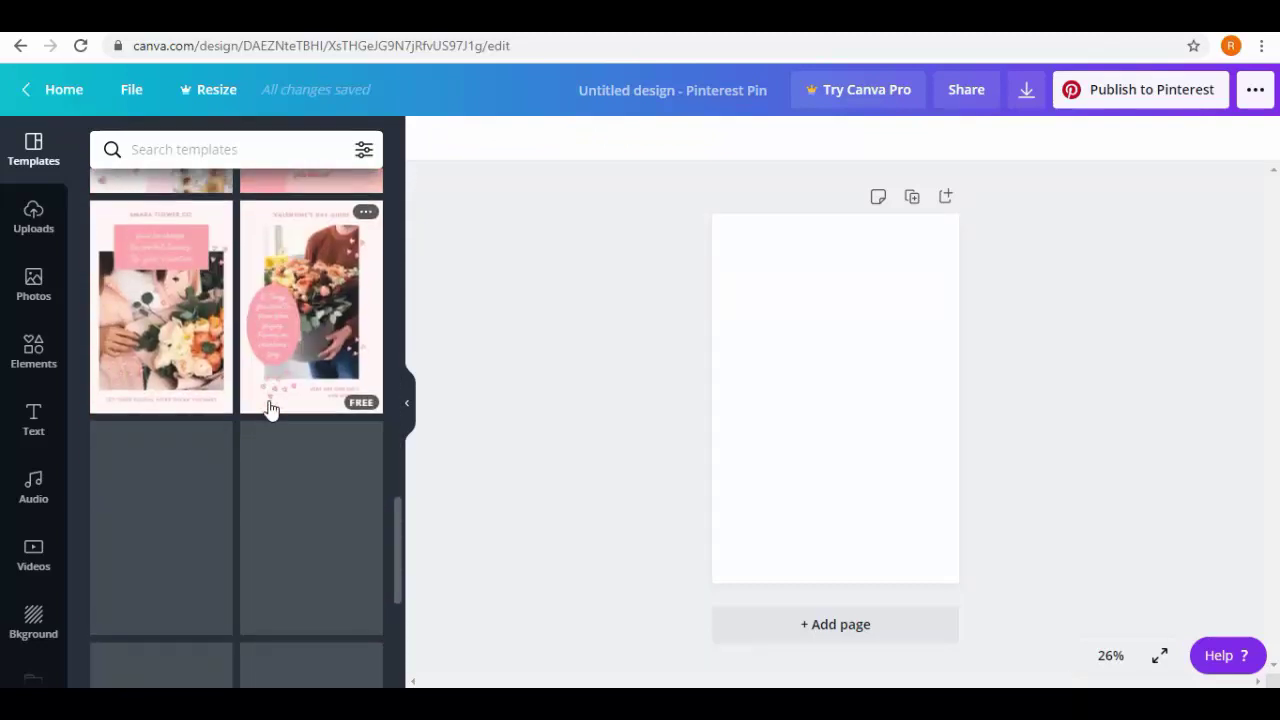
scroll(268, 400, down, 3)
scroll(268, 400, up, 15)
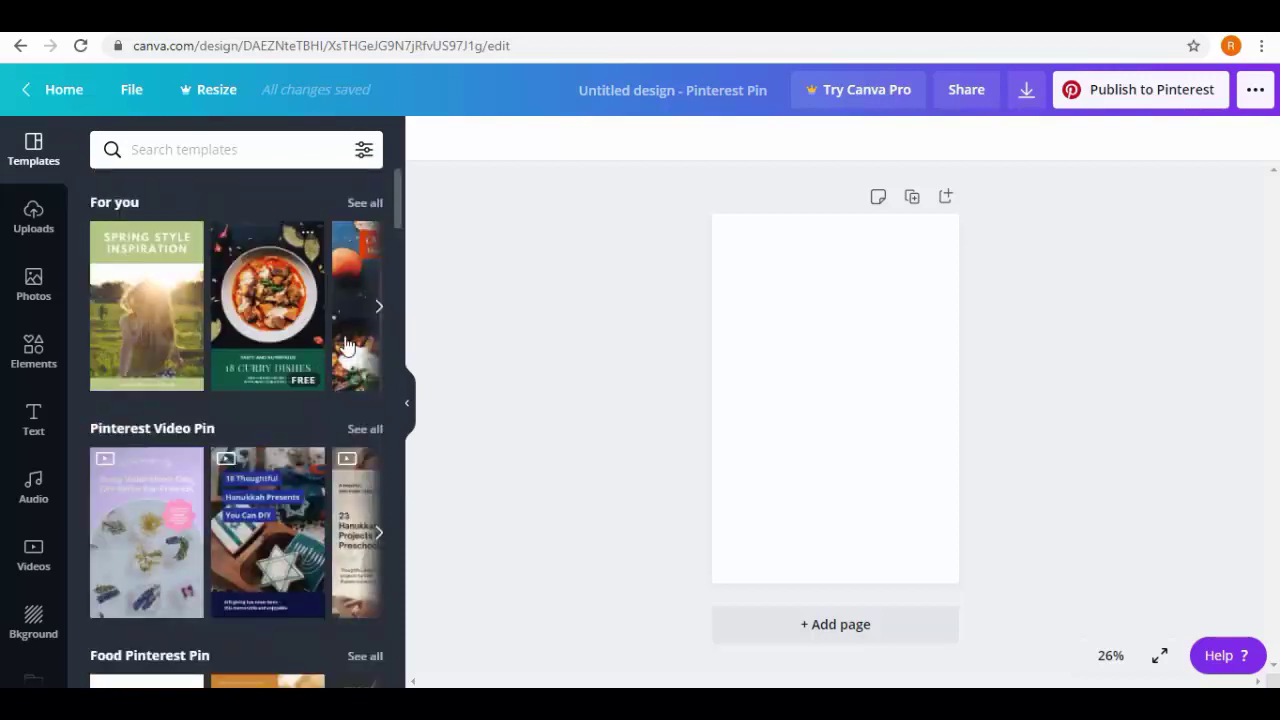
click(383, 310)
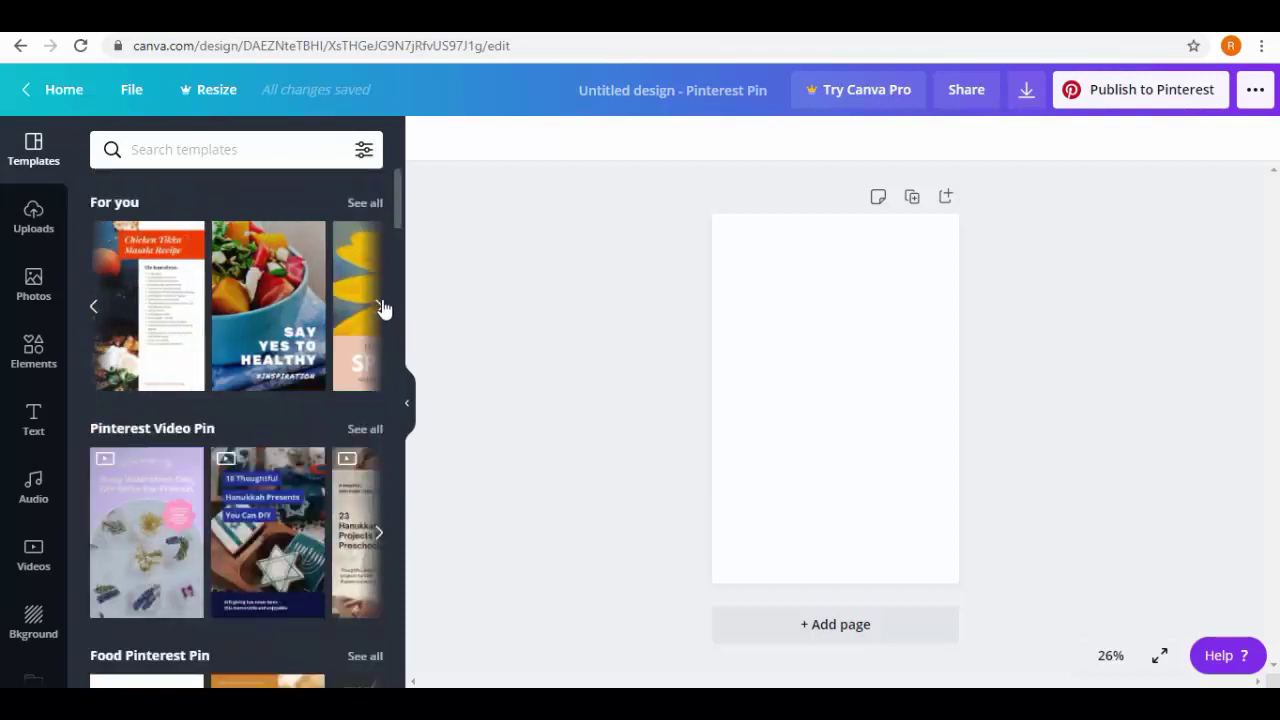
click(383, 308)
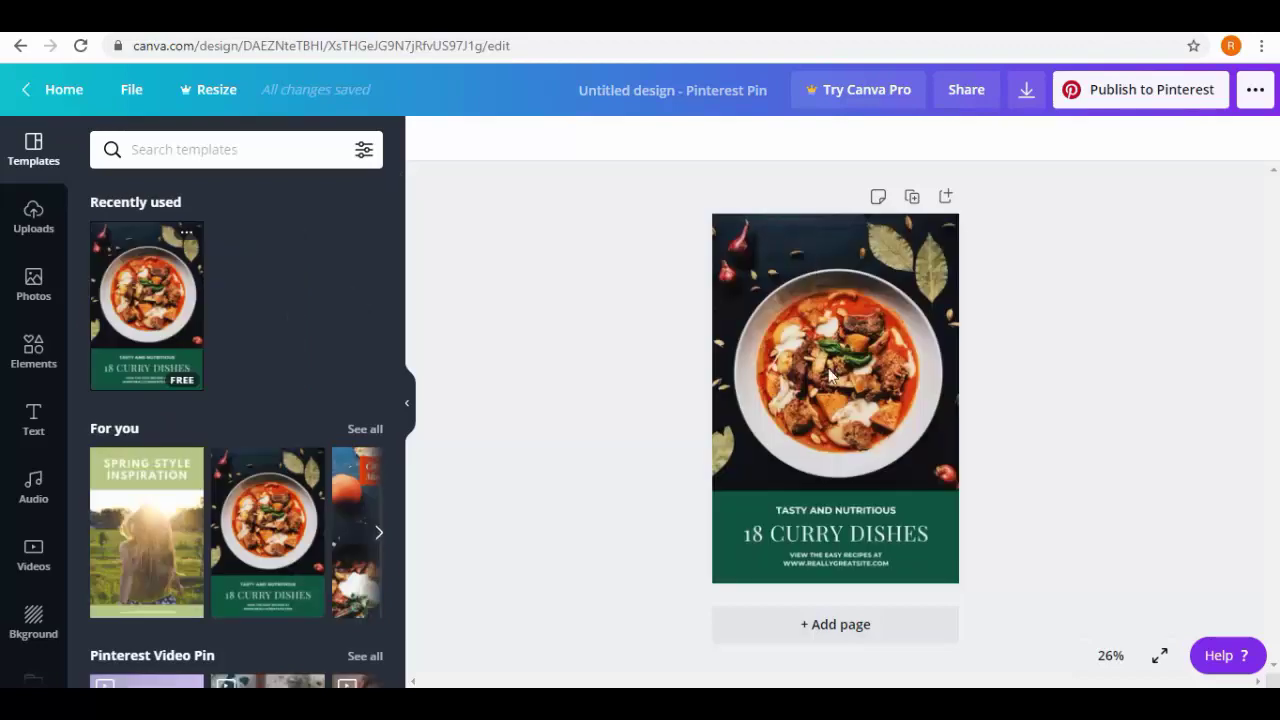
Step: Replace the title with 'AVATAR BUILDER REVIEW' and delete the TASTY AND NUTRITIOUS heading
click(789, 519)
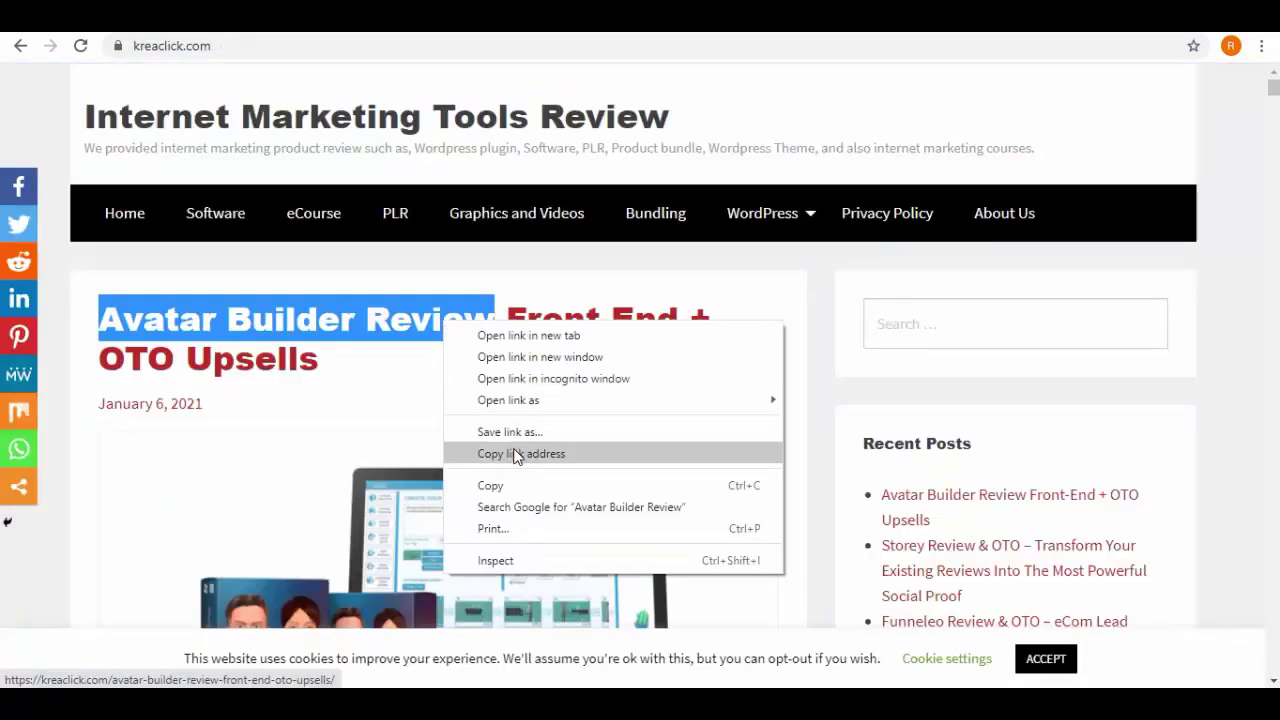
click(515, 455)
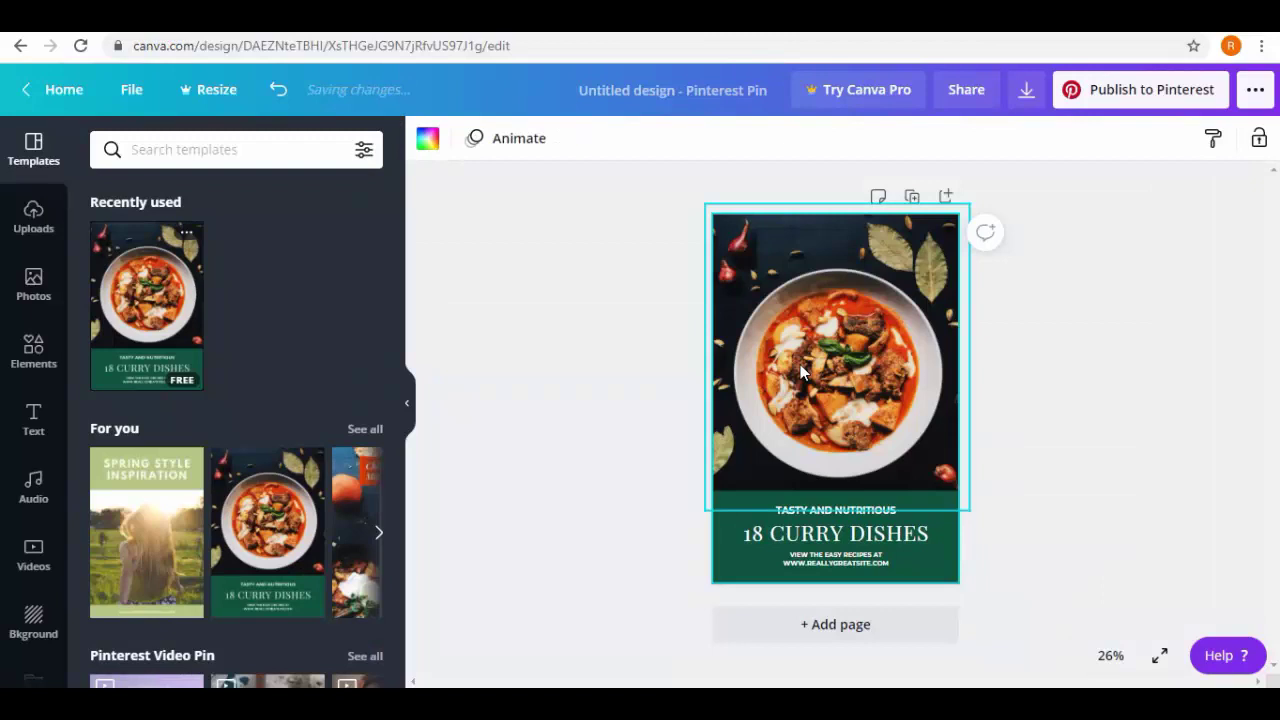
double_click(840, 535)
text(AVATAR BUILDER REVIEW)
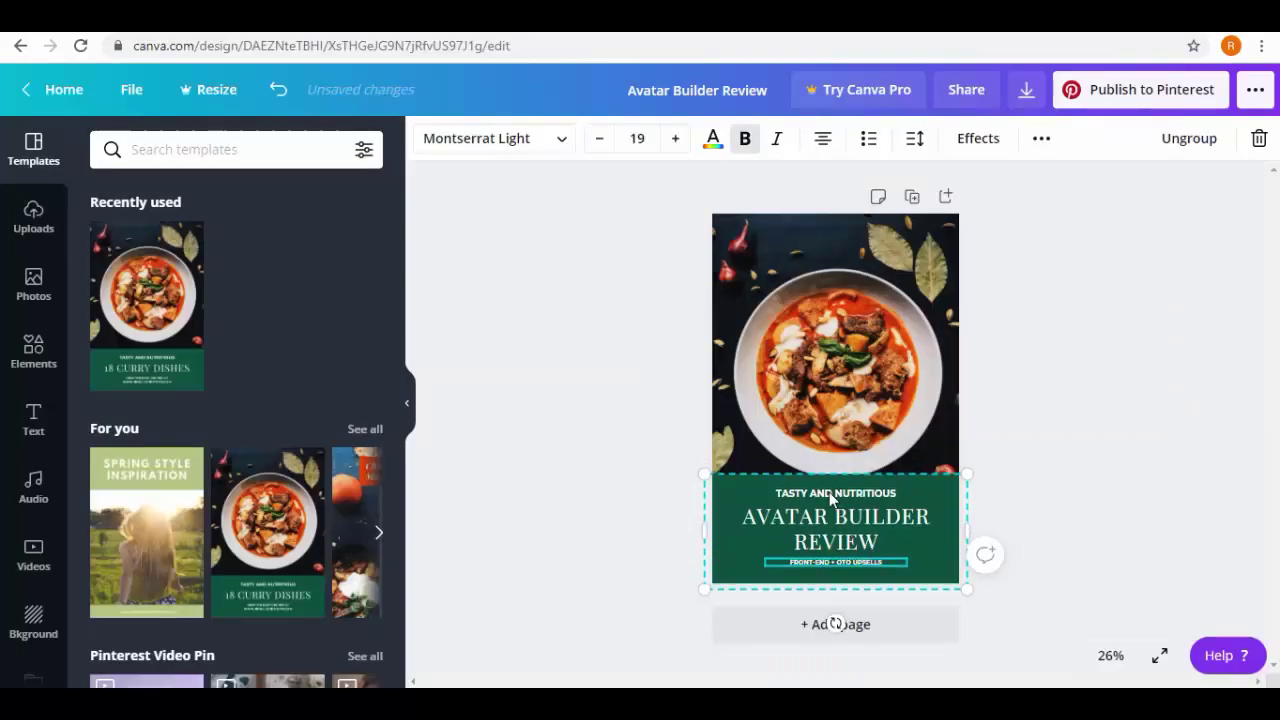
key(Delete)
Step: Enlarge the FRONT-END + OTO UPSELLS subtitle by four font-size steps
click(835, 553)
click(669, 145)
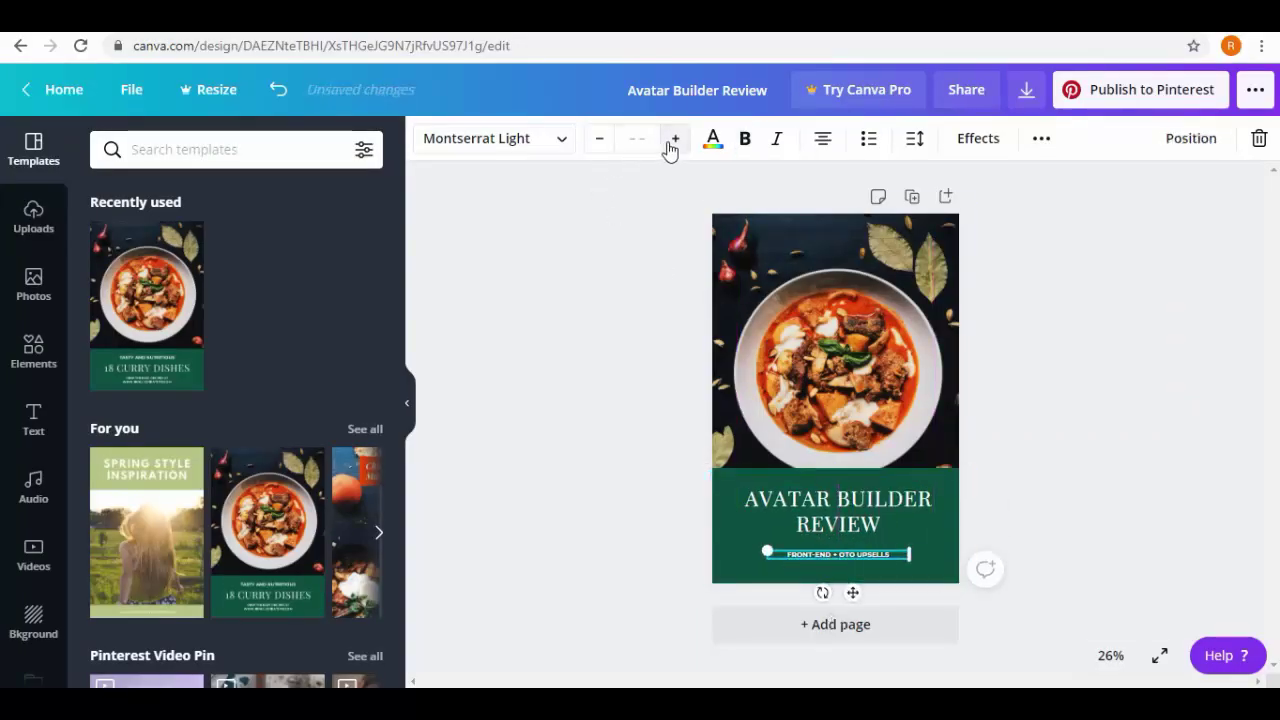
click(669, 145)
click(671, 145)
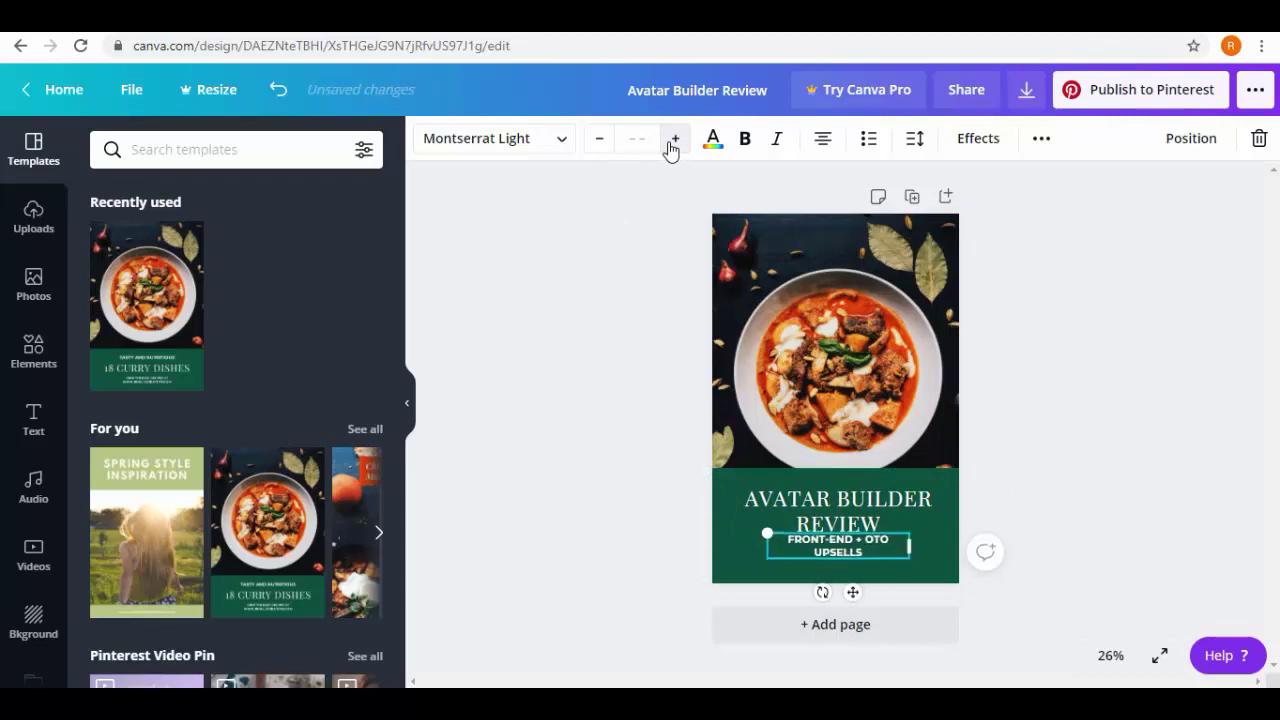
click(671, 145)
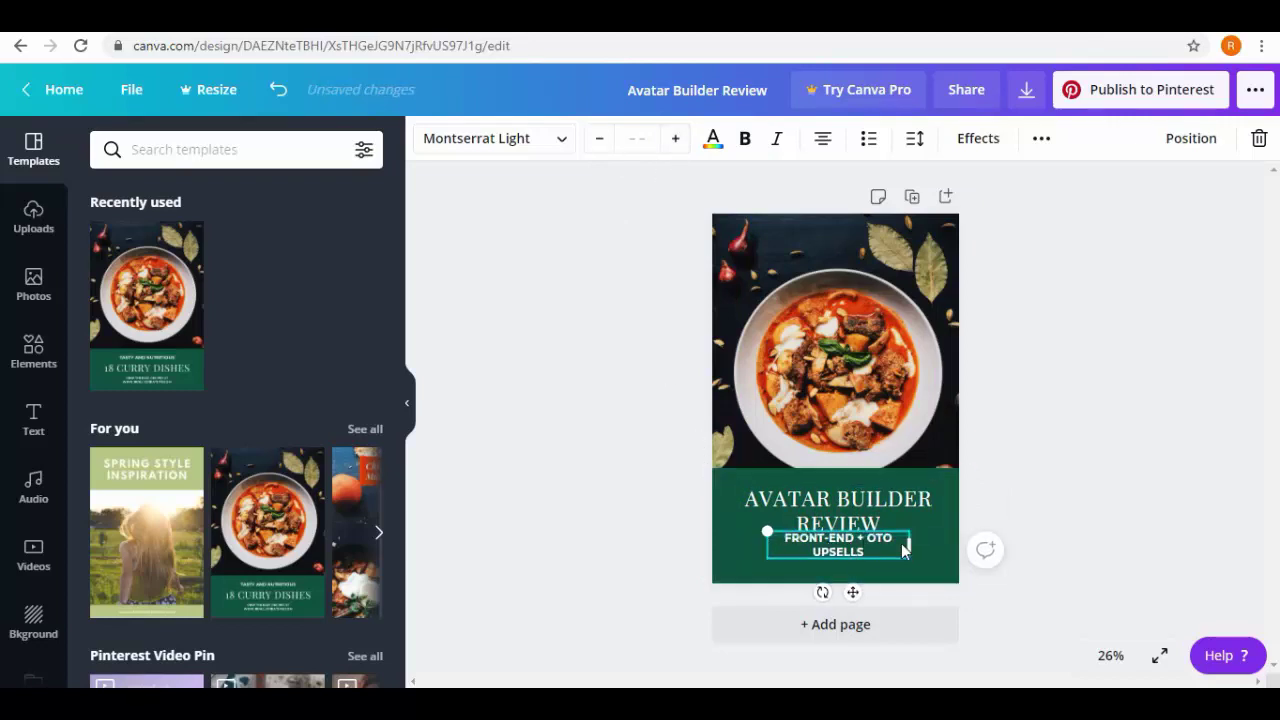
Step: Delete the food photo from the pin
right_click(824, 288)
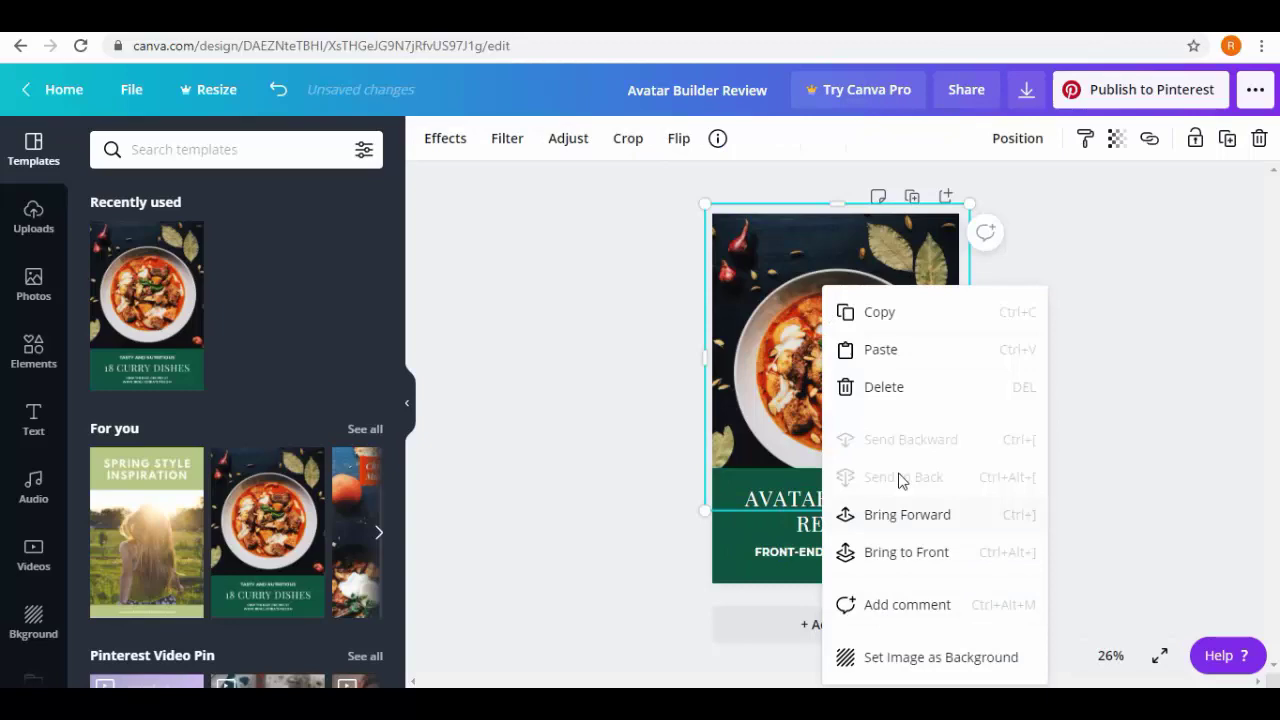
click(886, 393)
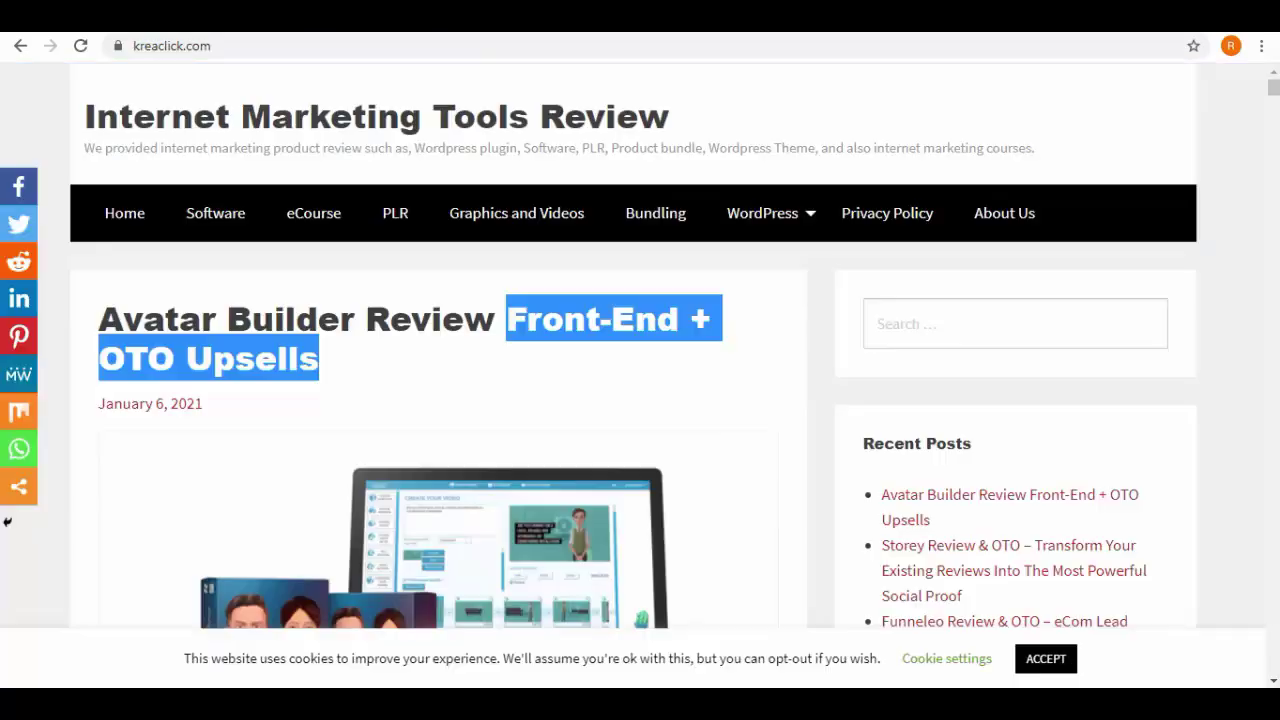
scroll(760, 320, down, 2)
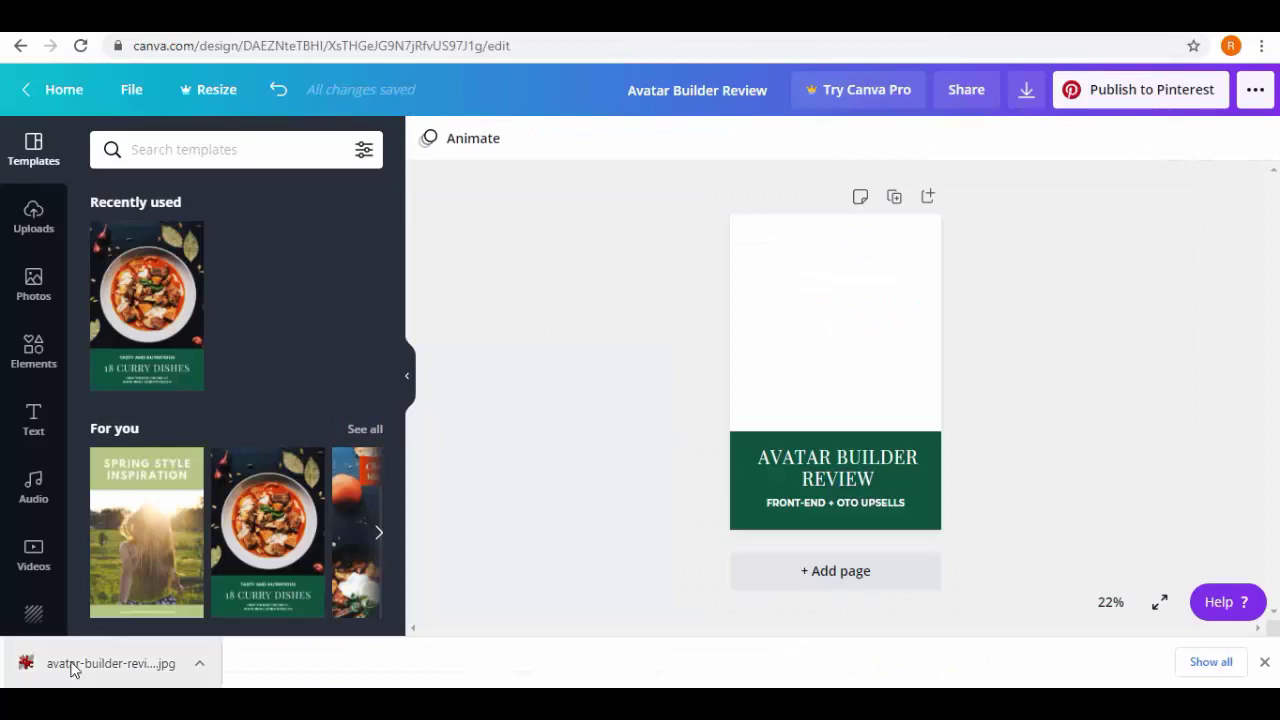
Step: Drag the downloaded Avatar Builder image from the download bar into the Canva editor
drag(70, 668, 244, 350)
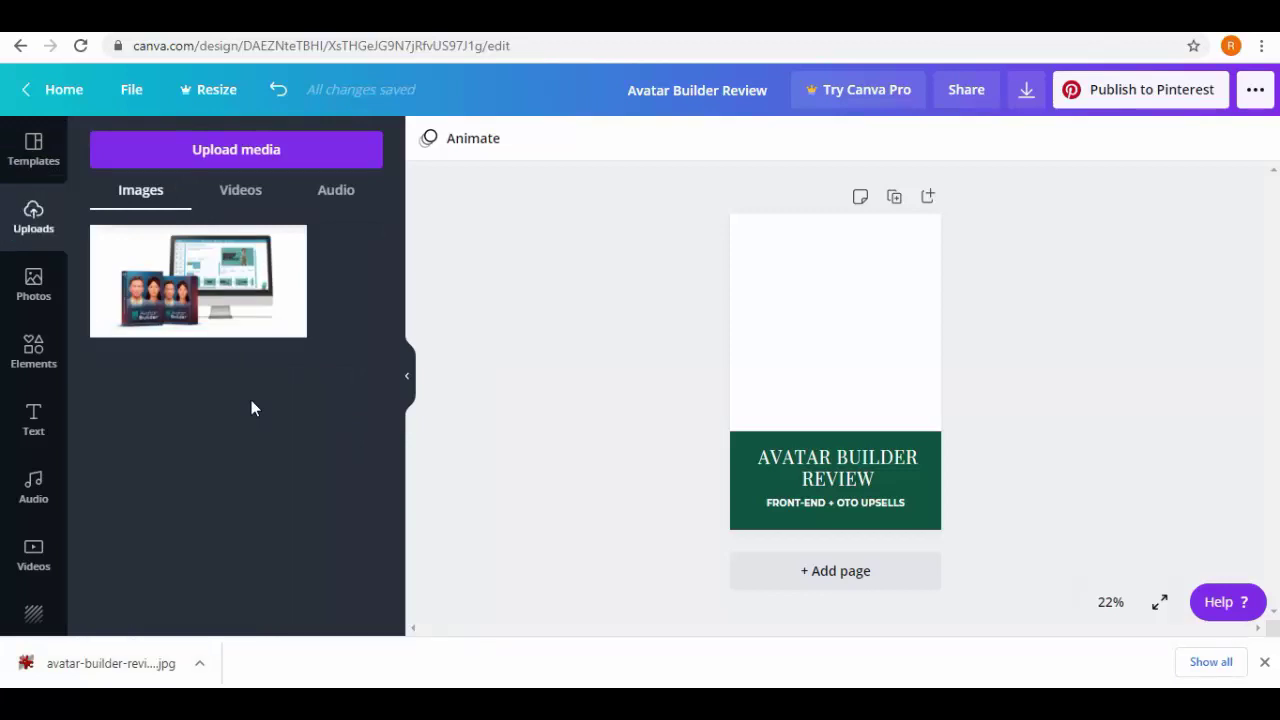
click(195, 283)
Step: Make the title box background orange after trying coral, yellow and light orange
scroll(251, 474, down, 2)
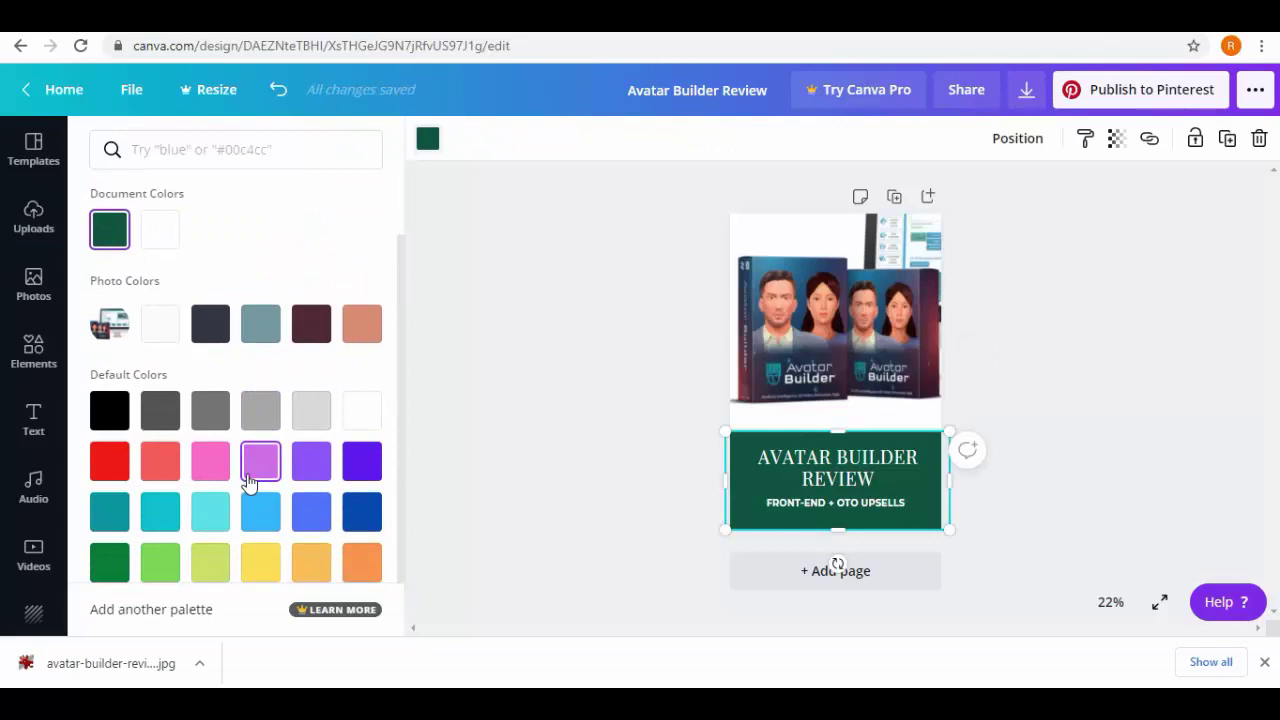
click(160, 461)
click(260, 562)
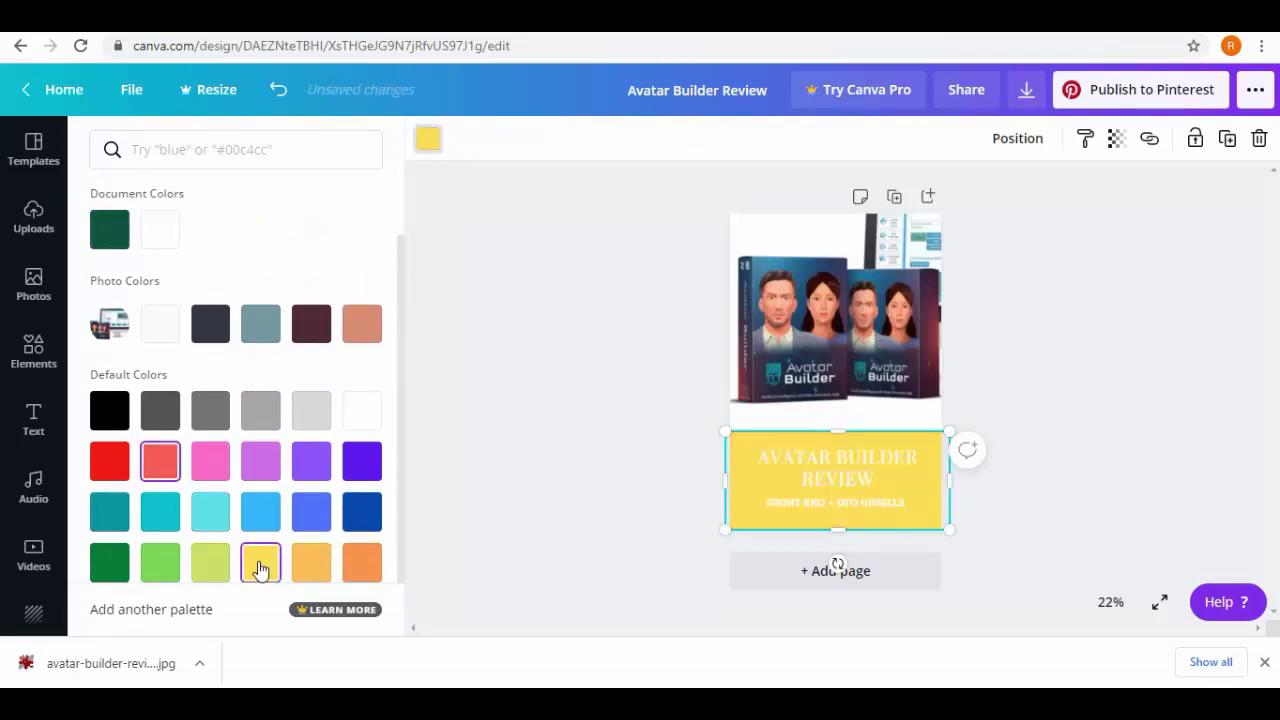
click(310, 563)
click(355, 564)
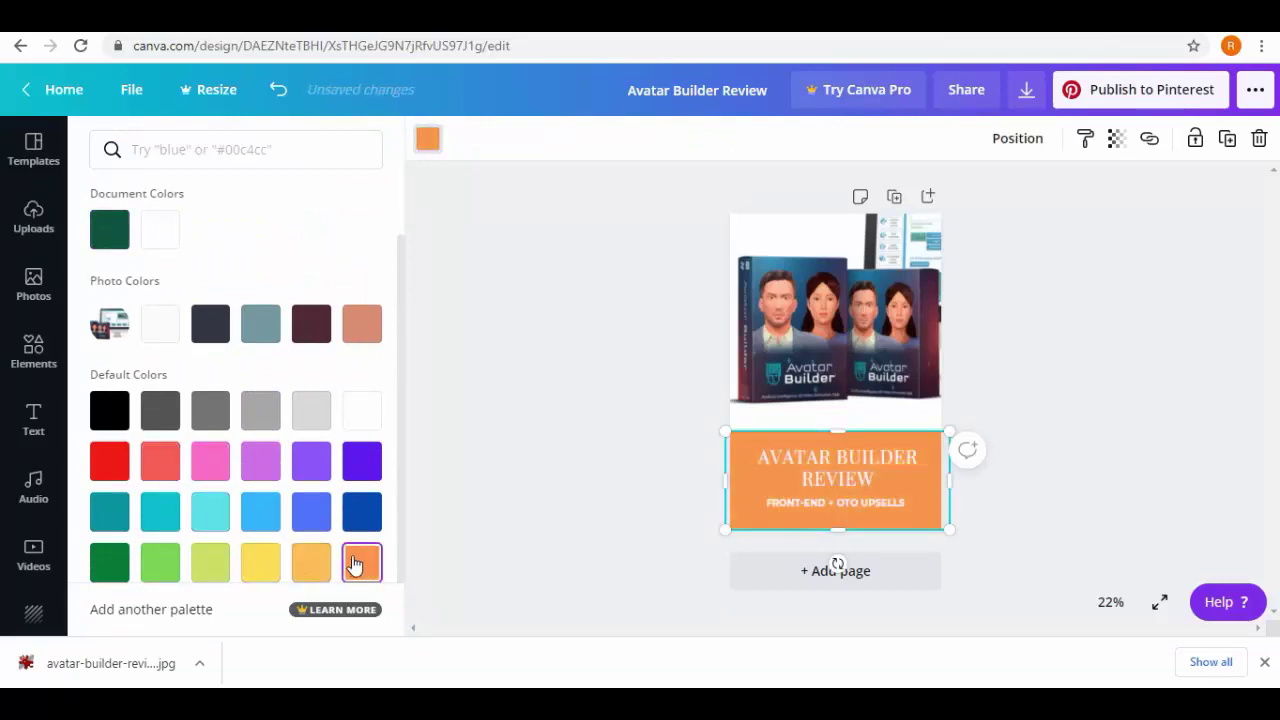
Step: Set the heading font to Aileron Regular and download the design as a PNG
click(835, 468)
click(557, 140)
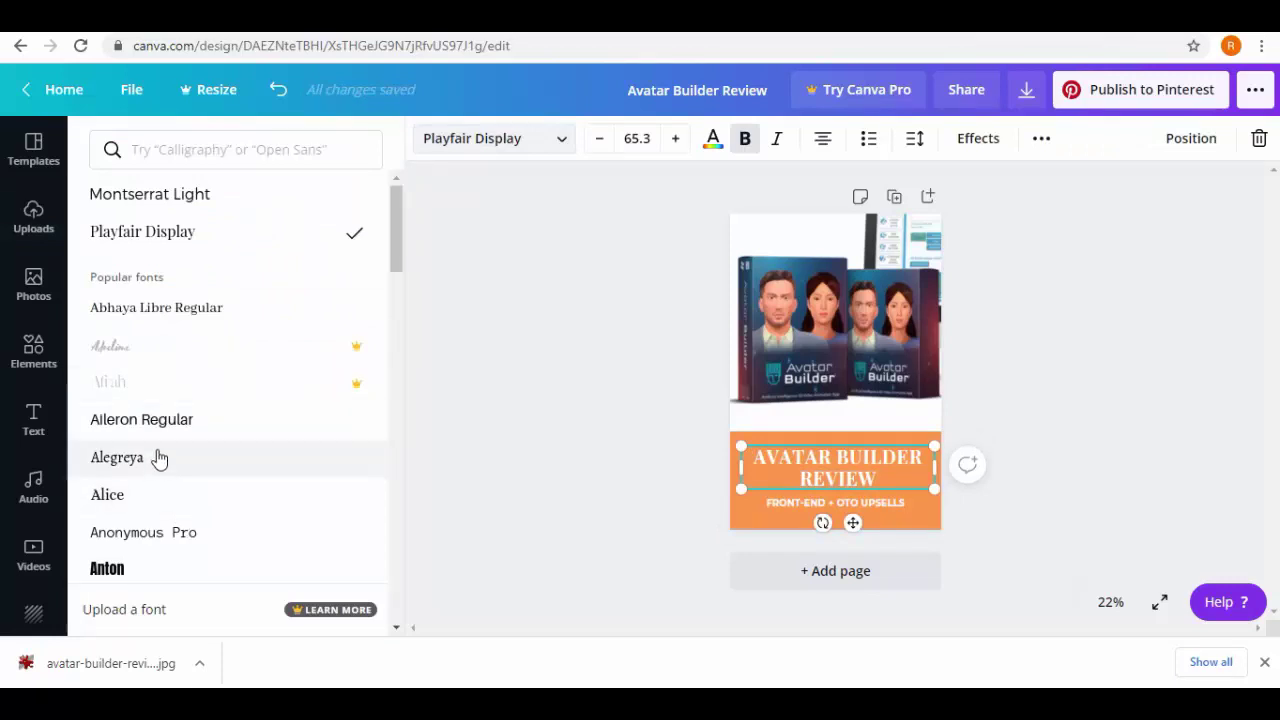
scroll(175, 440, down, 2)
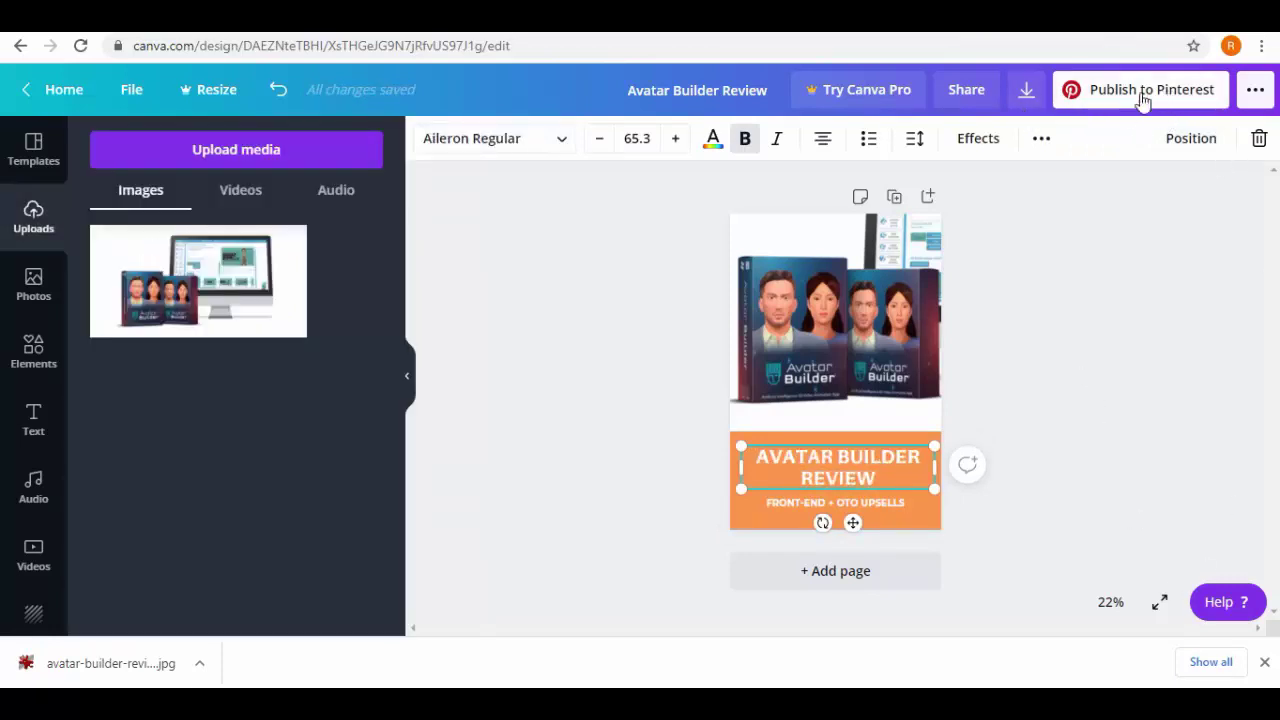
click(1025, 95)
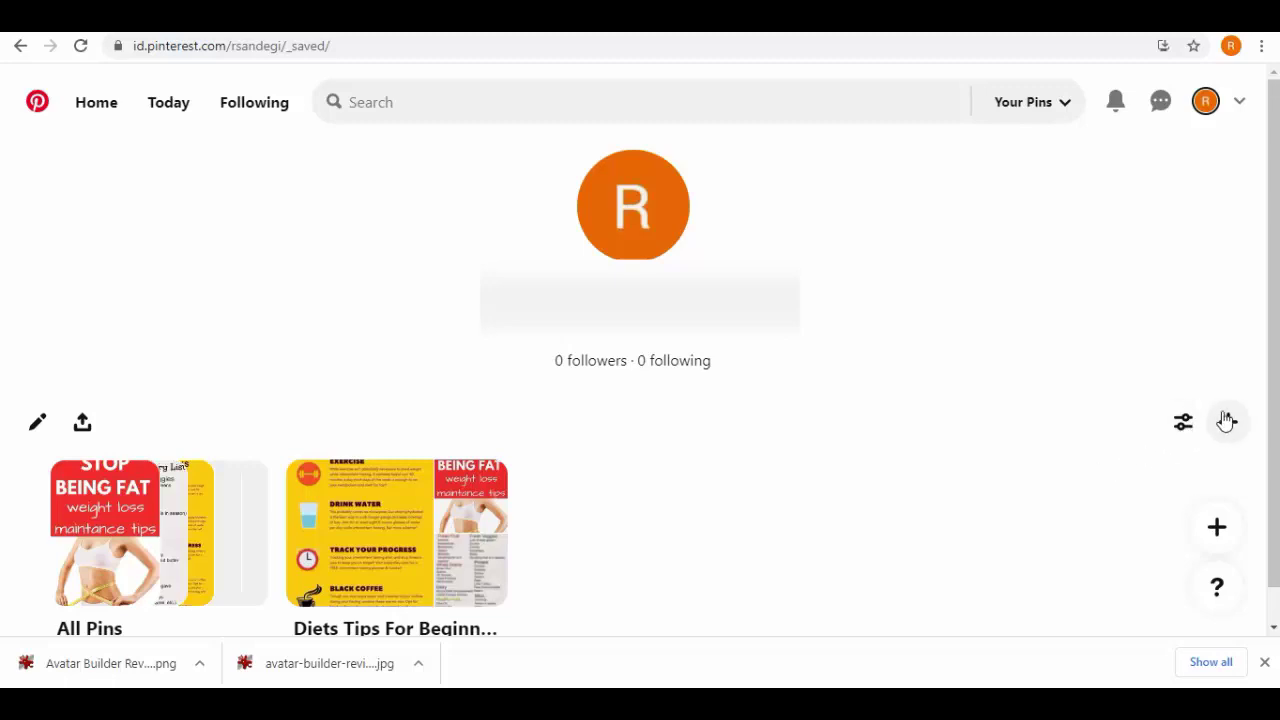
Step: Start a new Pinterest pin and create a board named 'Video Creator' for it
click(1228, 421)
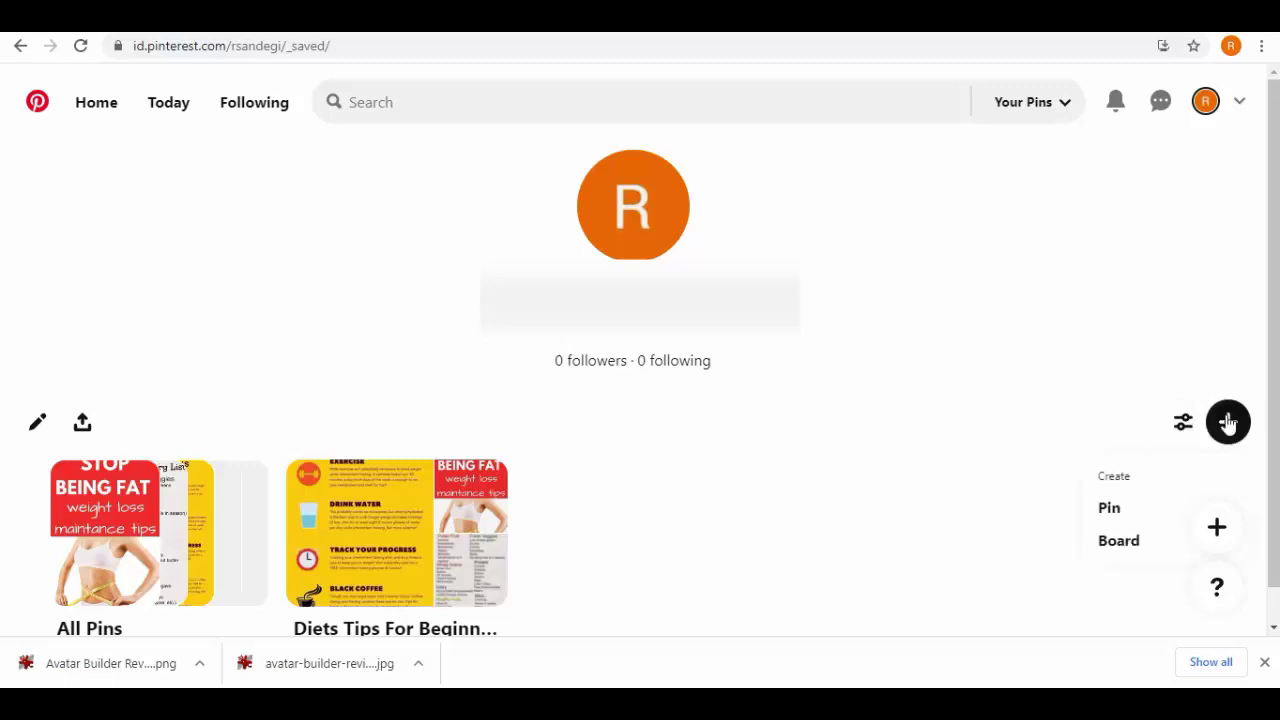
click(1138, 519)
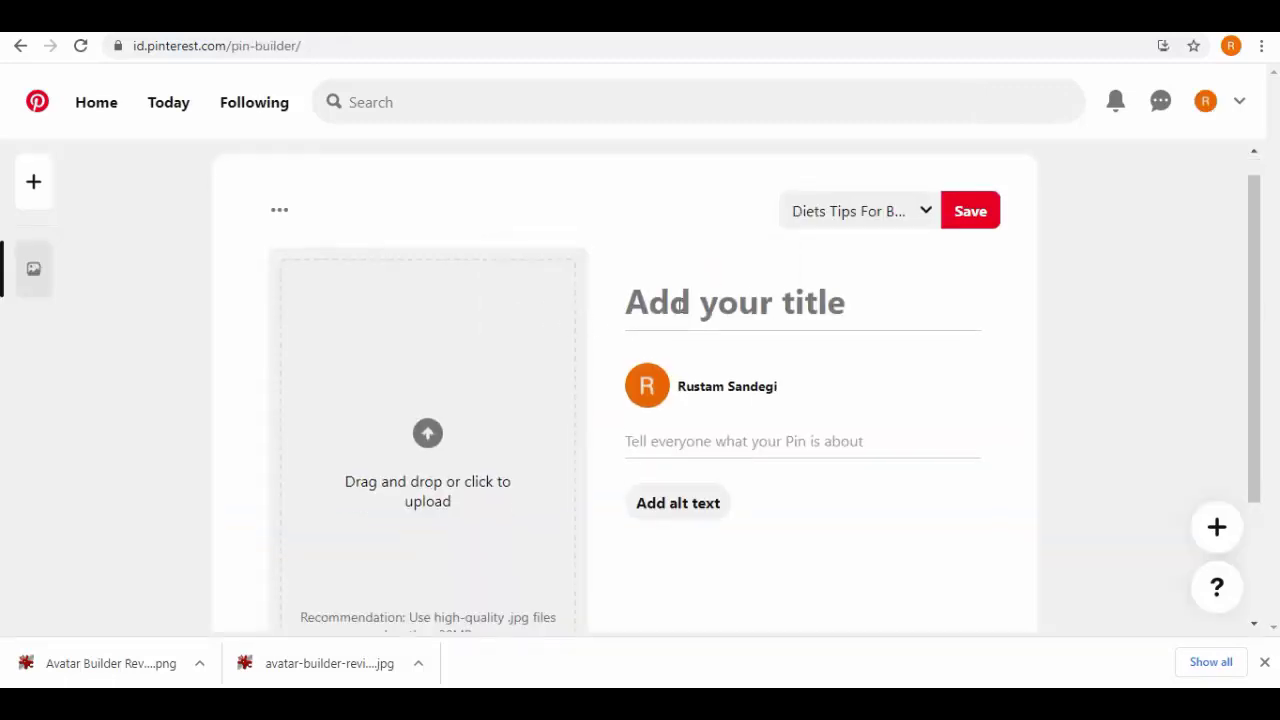
click(881, 222)
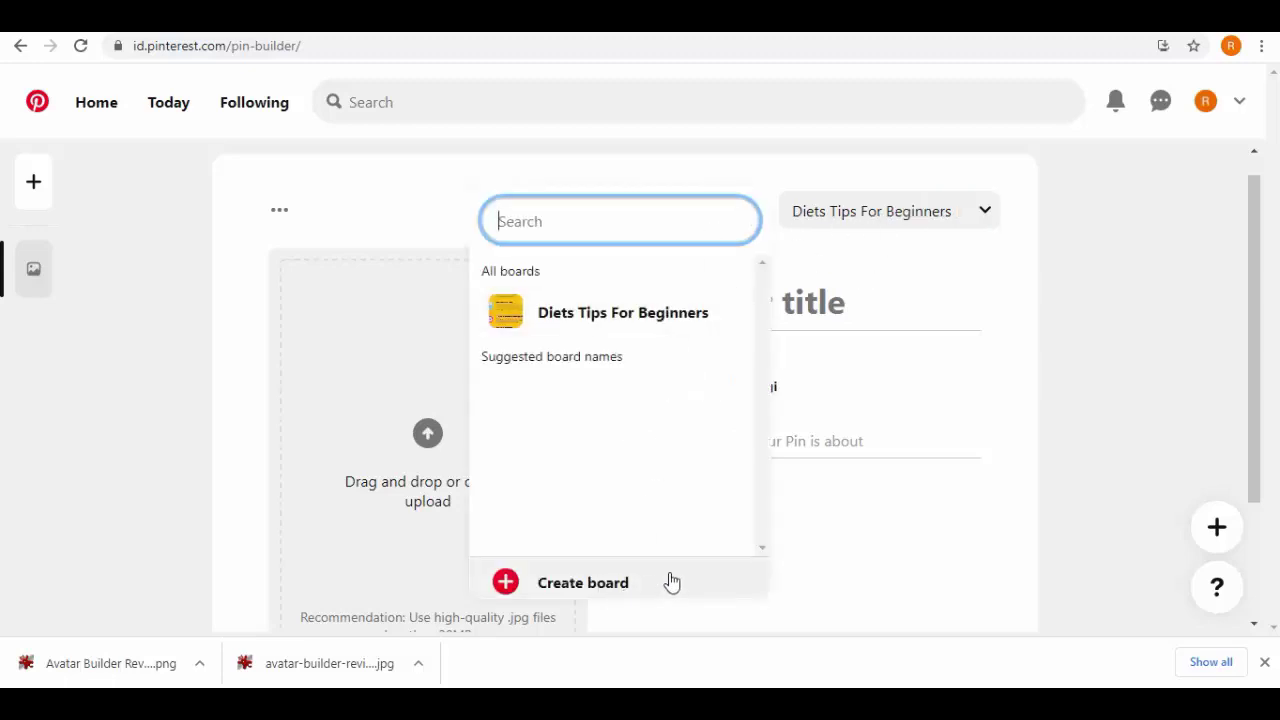
click(612, 604)
click(559, 318)
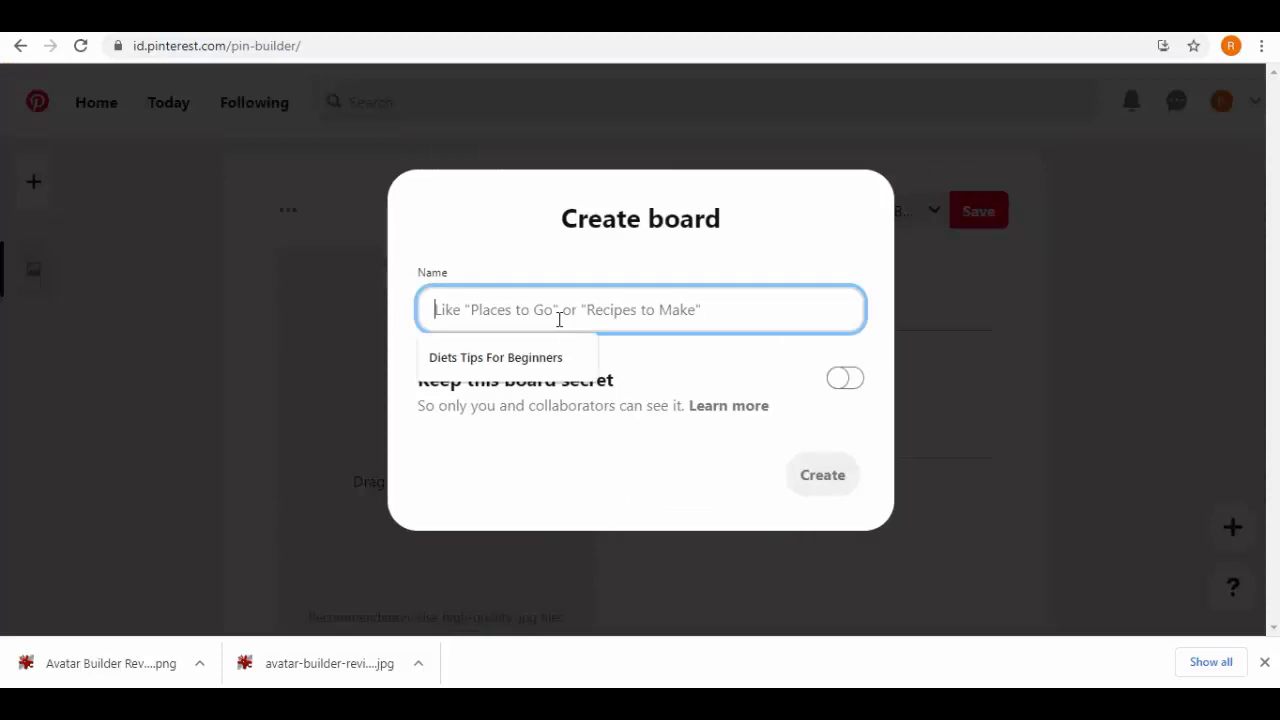
text(Video Creator)
click(845, 491)
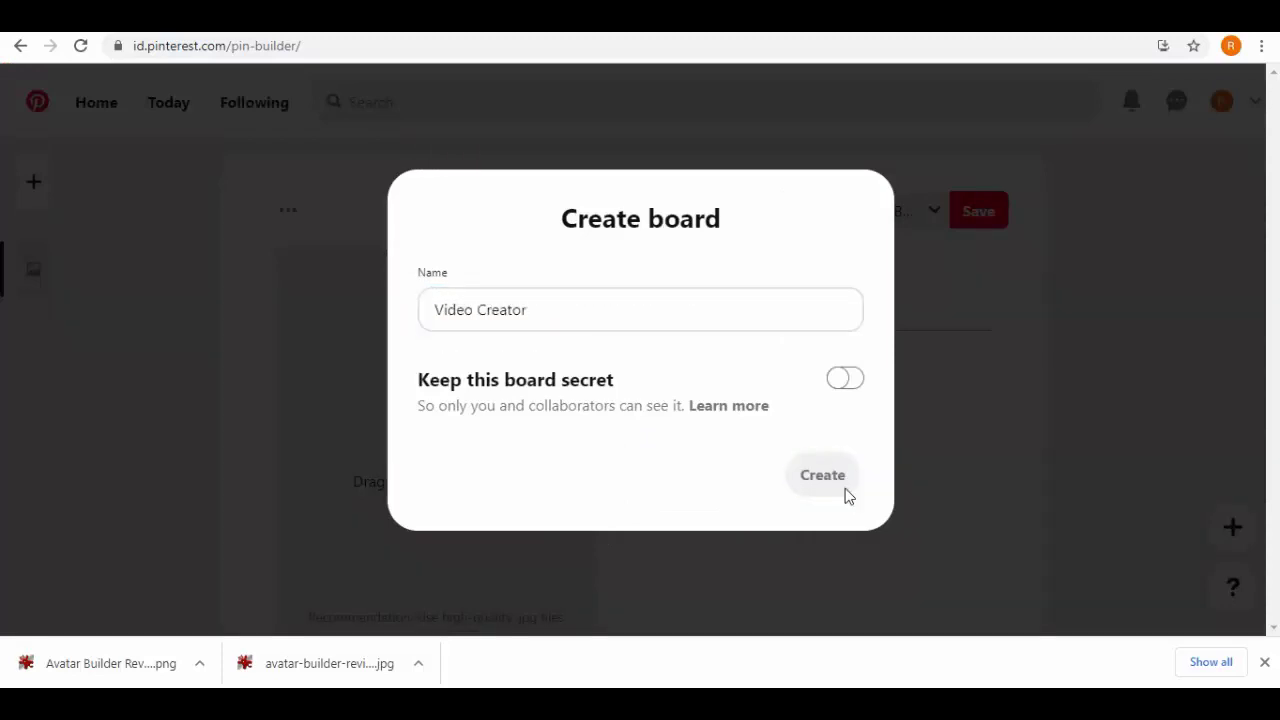
drag(99, 313, 494, 313)
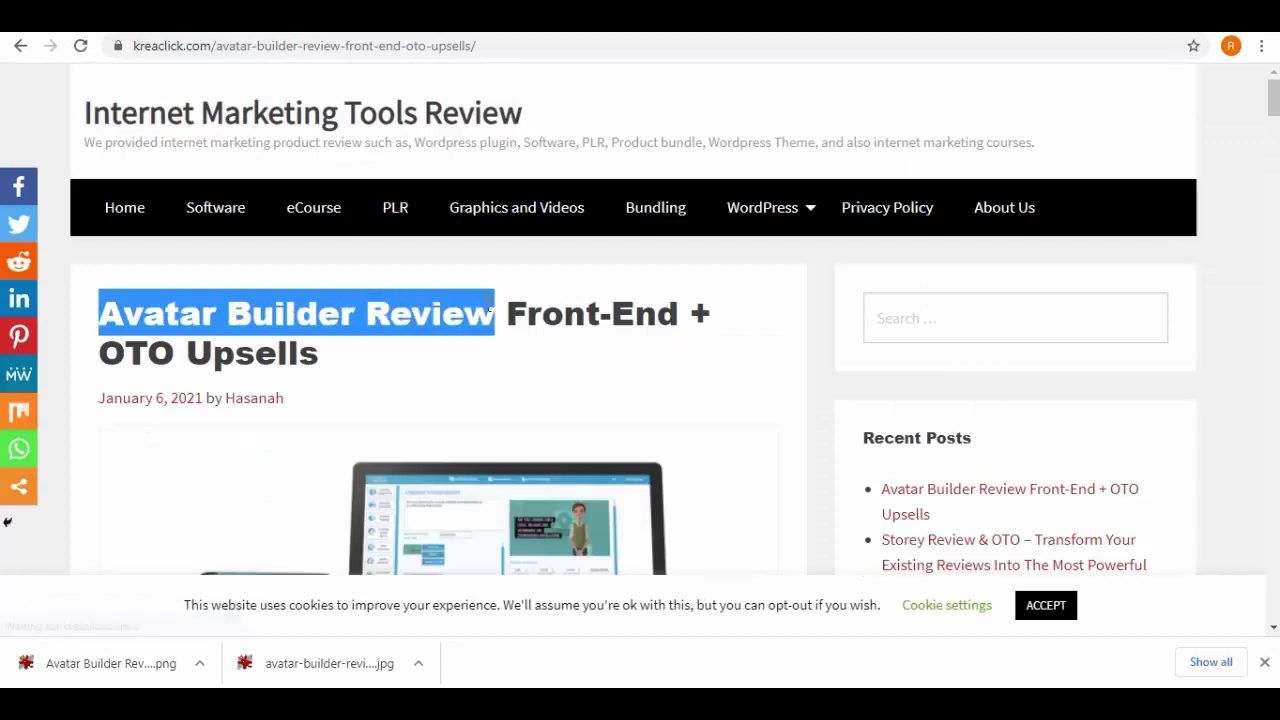
Step: Paste 'Avatar Builder Review' as the pin title and add the downloaded design image
right_click(675, 308)
click(748, 454)
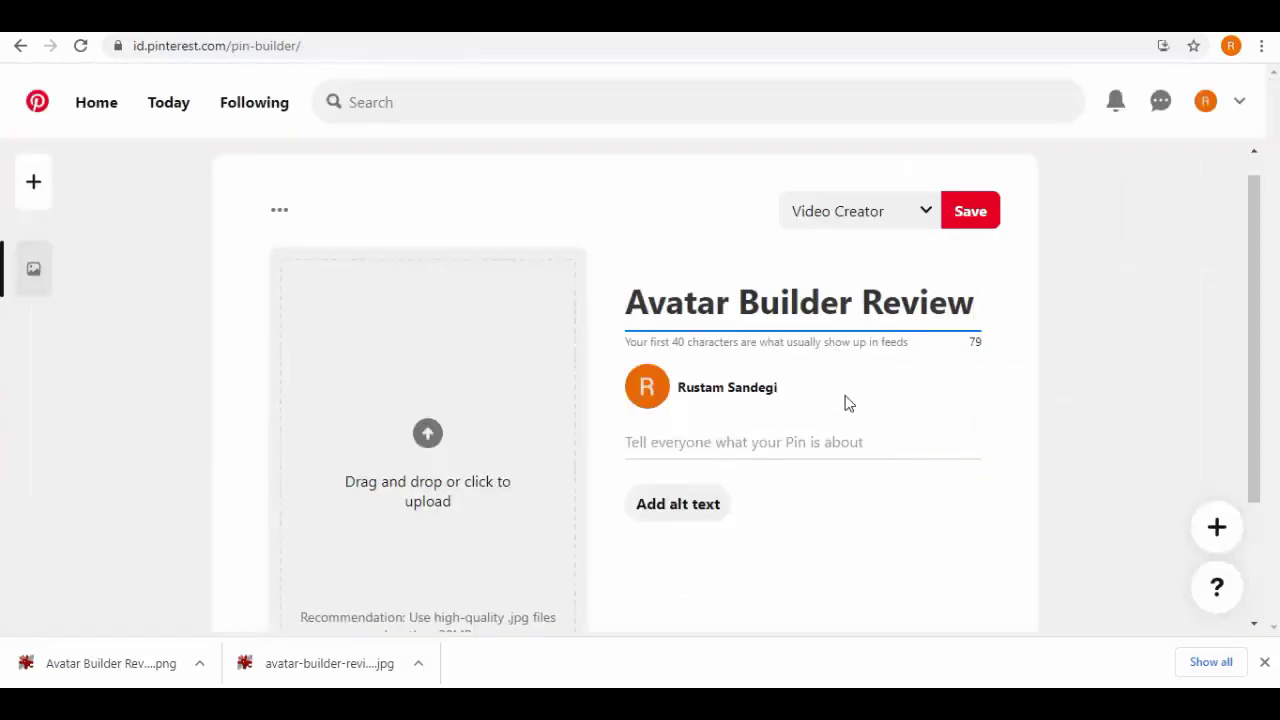
drag(80, 663, 357, 457)
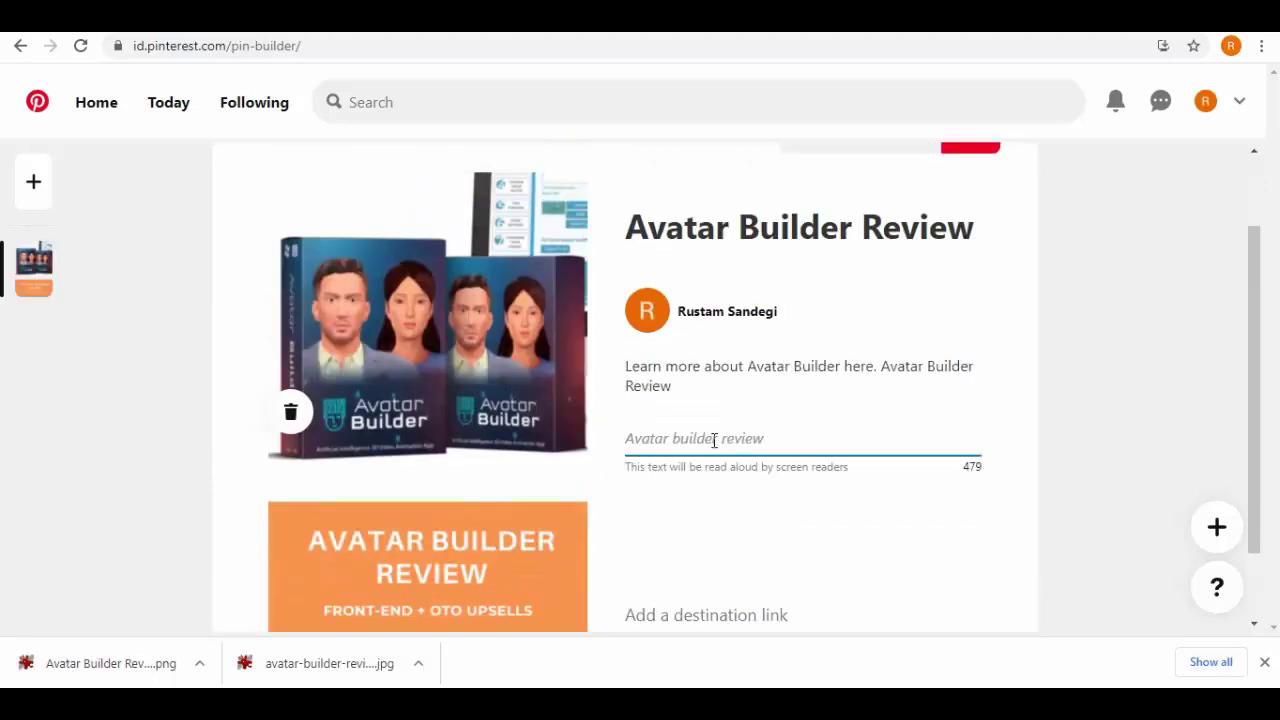
scroll(750, 510, down, 1)
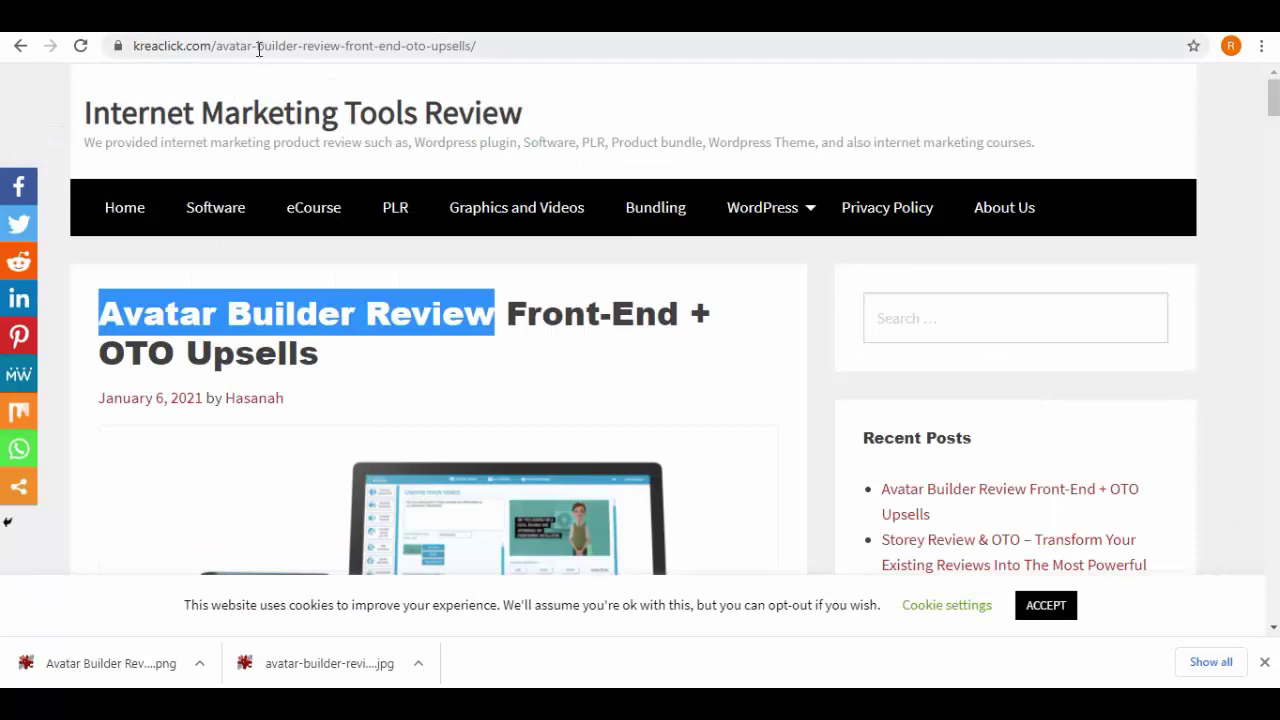
Step: Copy the article's web address and paste it as the pin's destination link
right_click(258, 48)
click(320, 154)
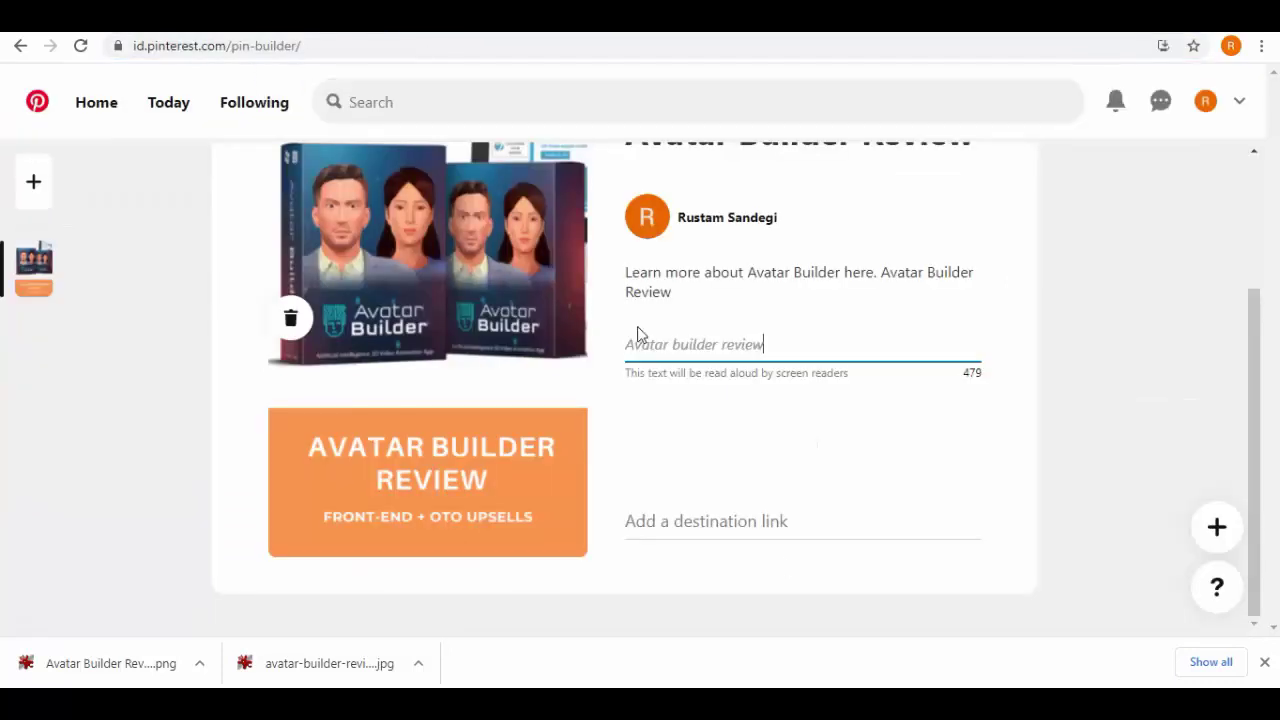
right_click(754, 524)
click(826, 396)
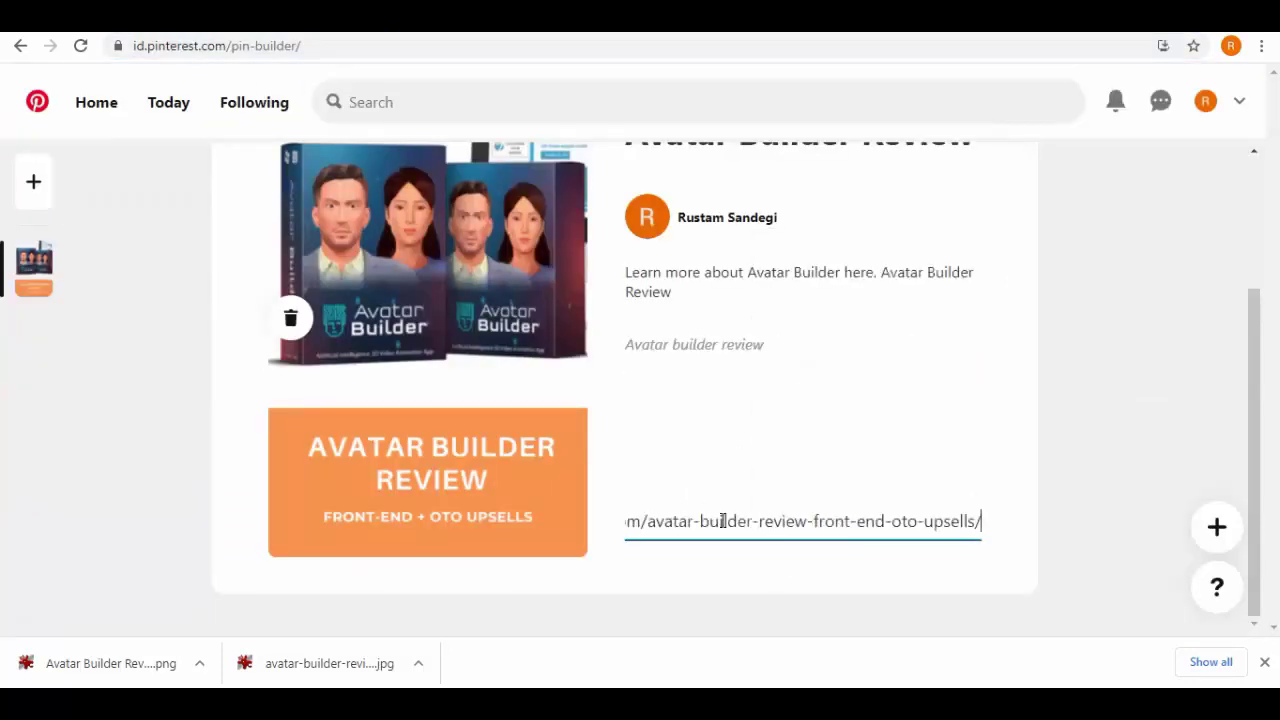
scroll(1067, 445, up, 2)
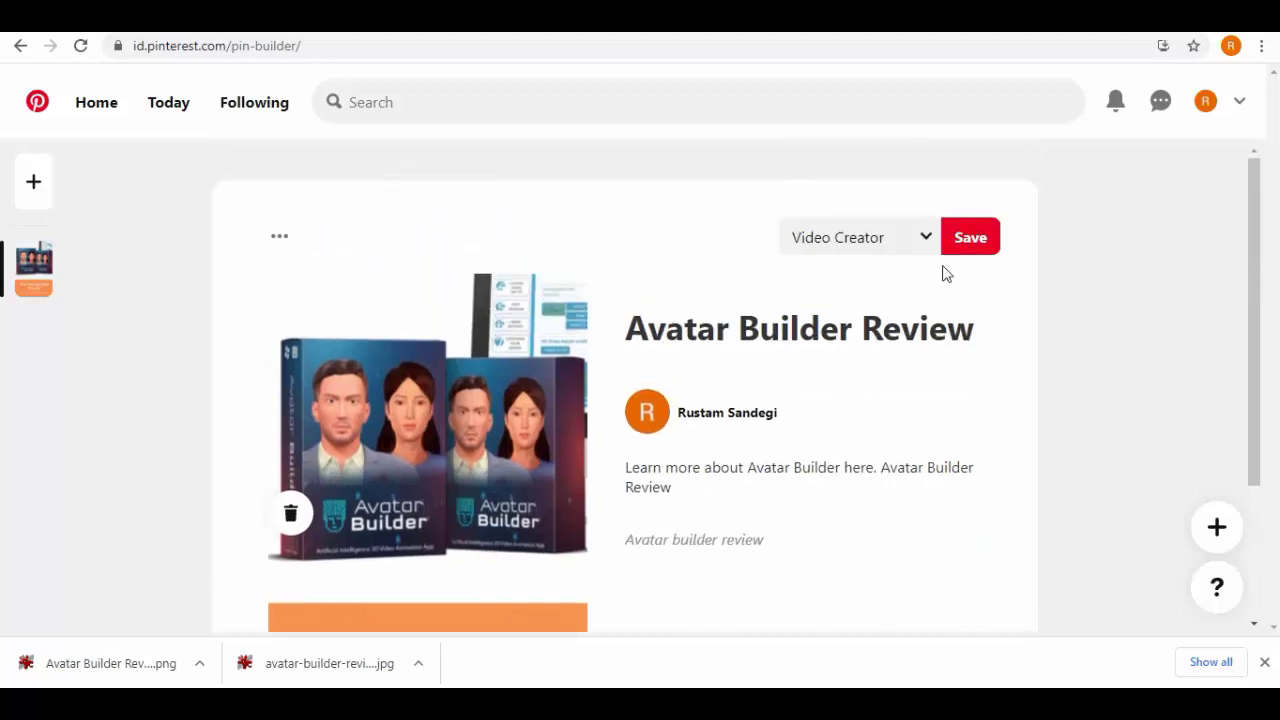
Step: Publish the pin to Video Creator and confirm its link opens the kreaclick article
click(990, 248)
click(903, 588)
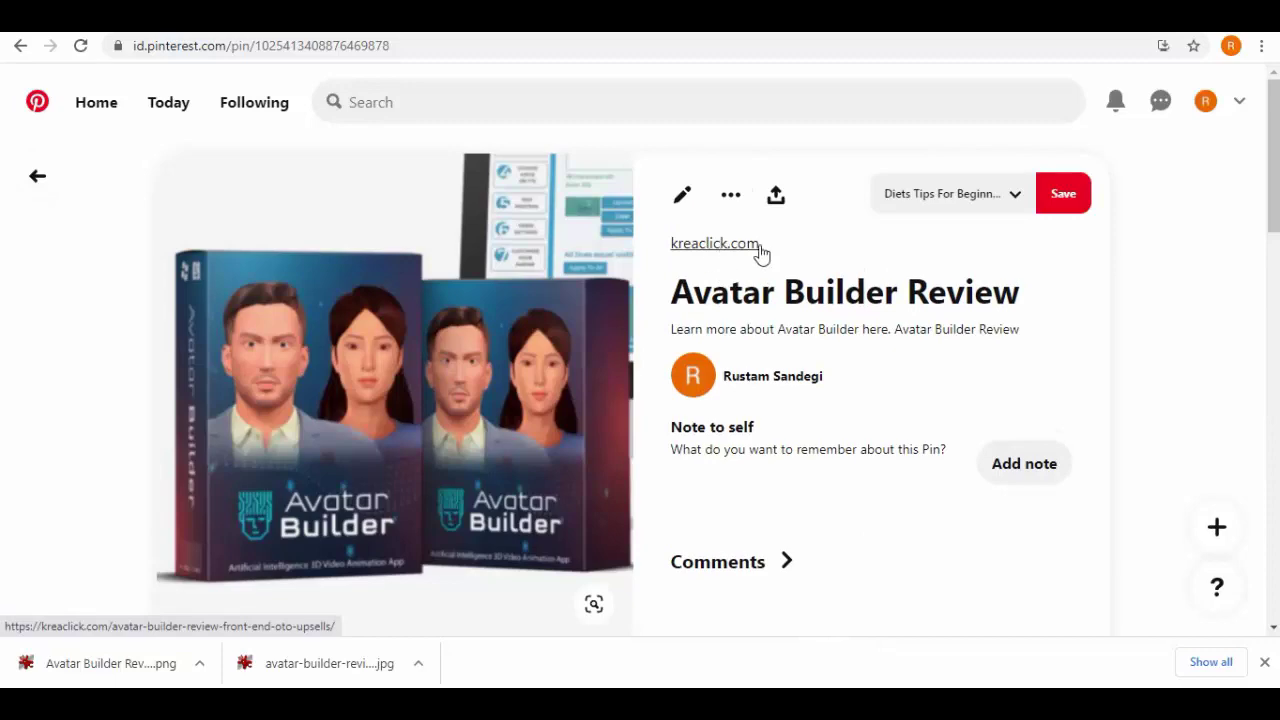
click(728, 255)
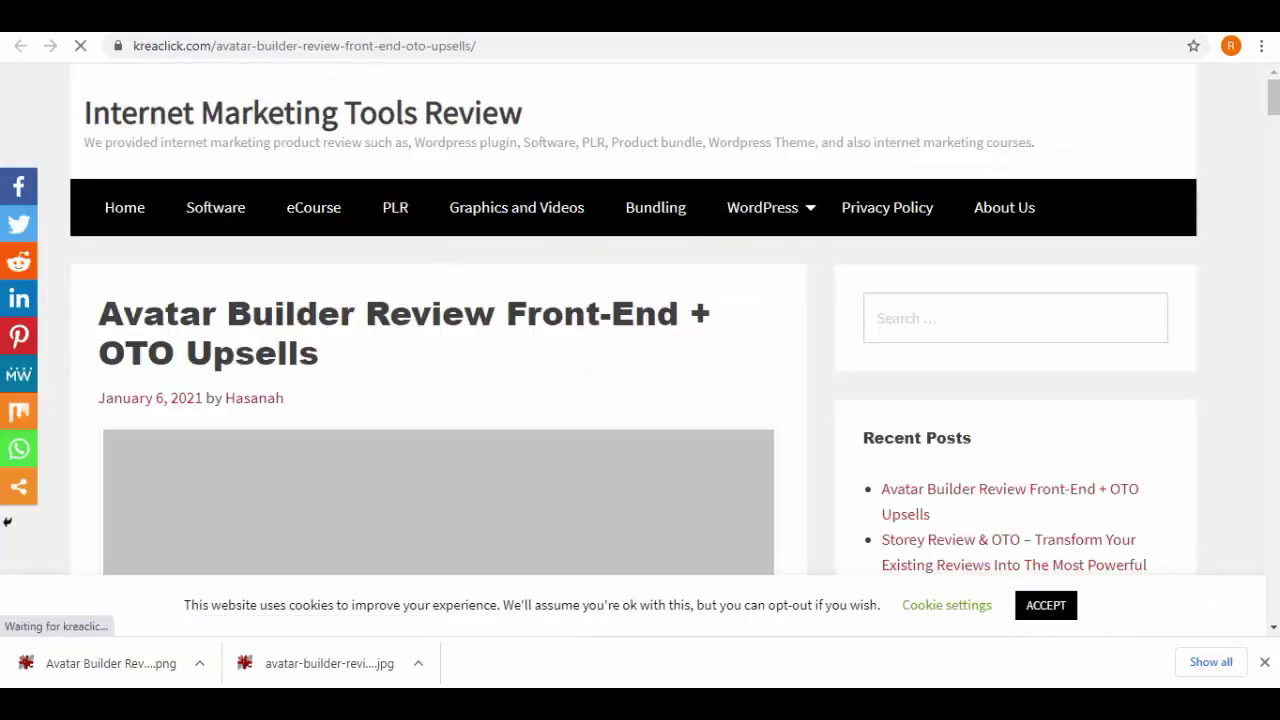
key(alt+Left)
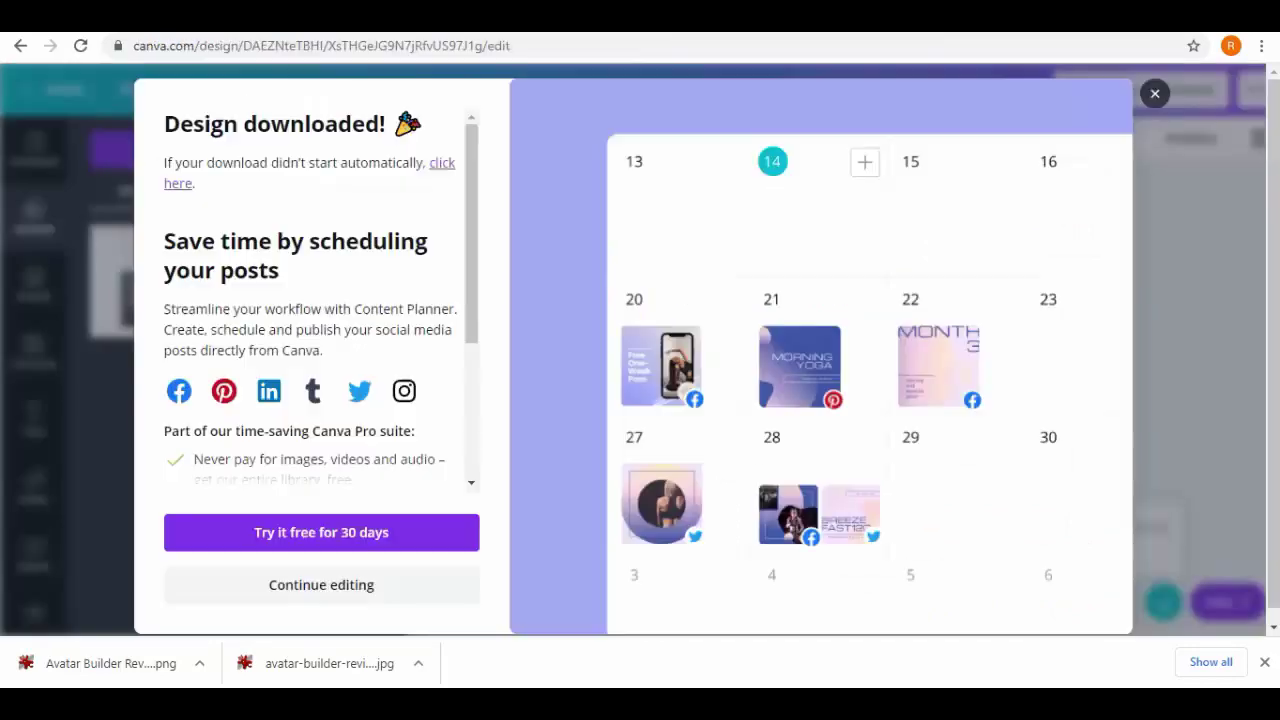
click(680, 20)
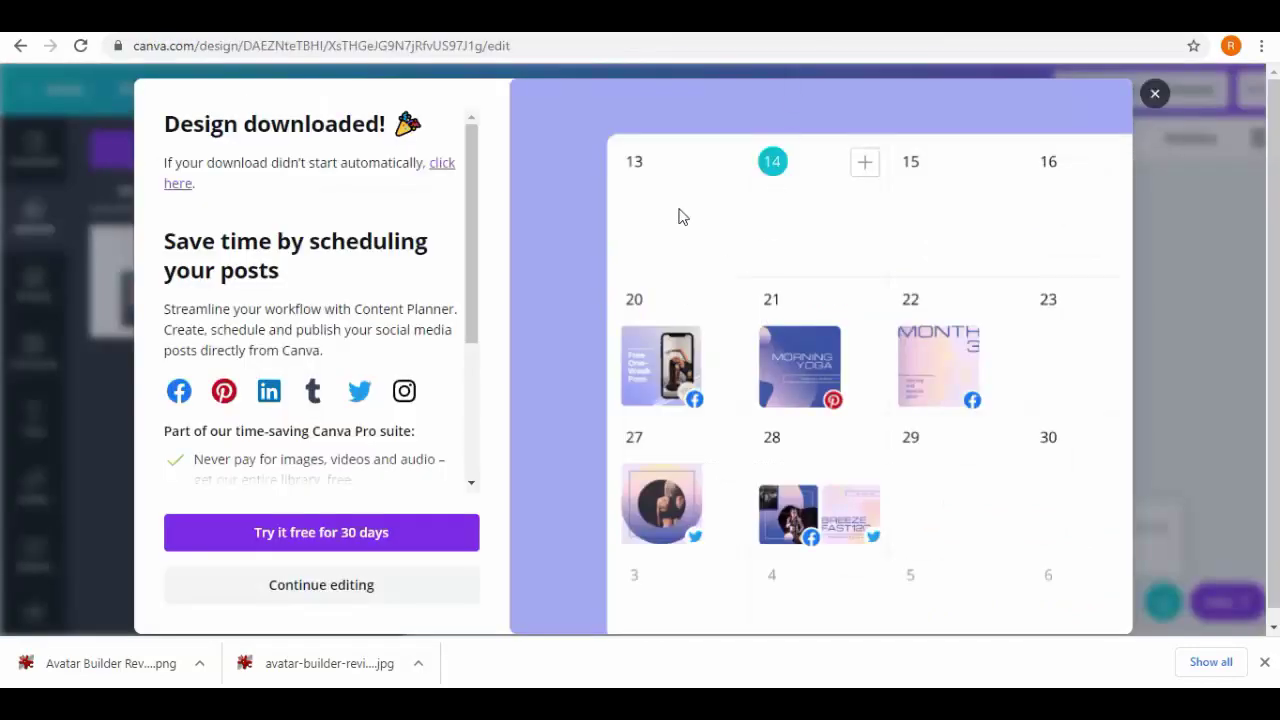
Step: Close the Design downloaded message and reselect the AVATAR BUILDER REVIEW heading box
click(1154, 93)
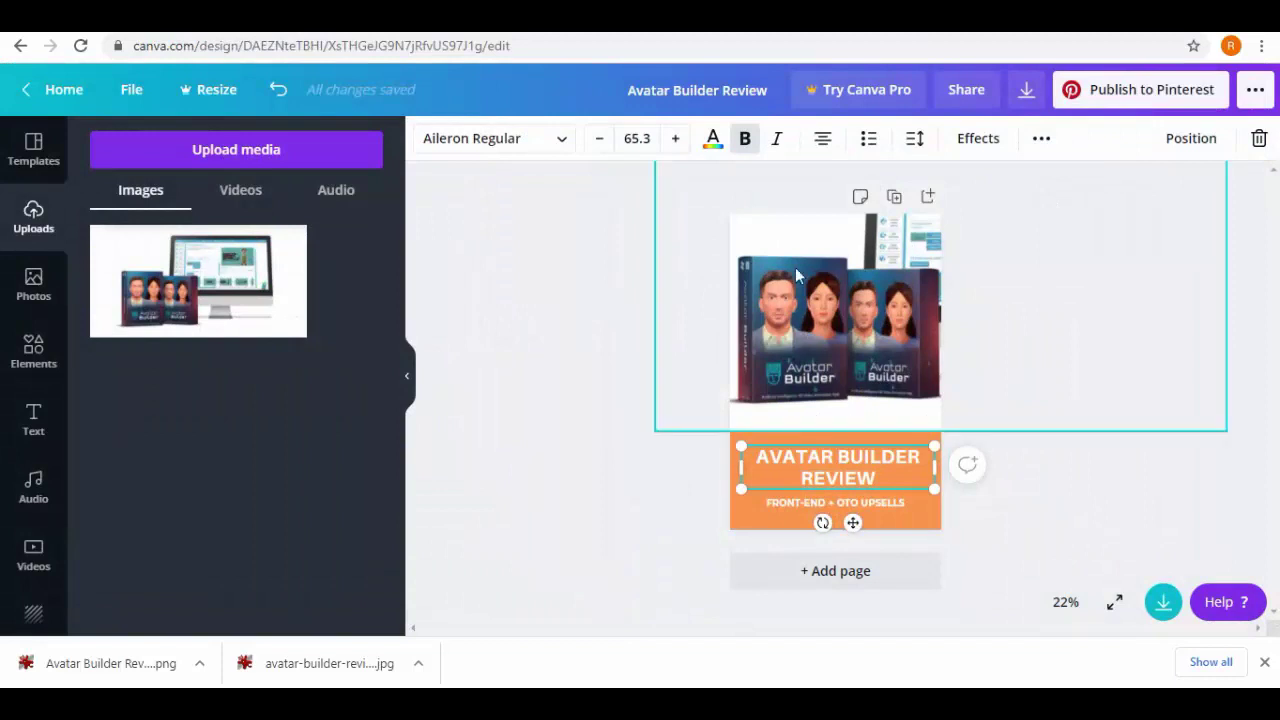
click(676, 348)
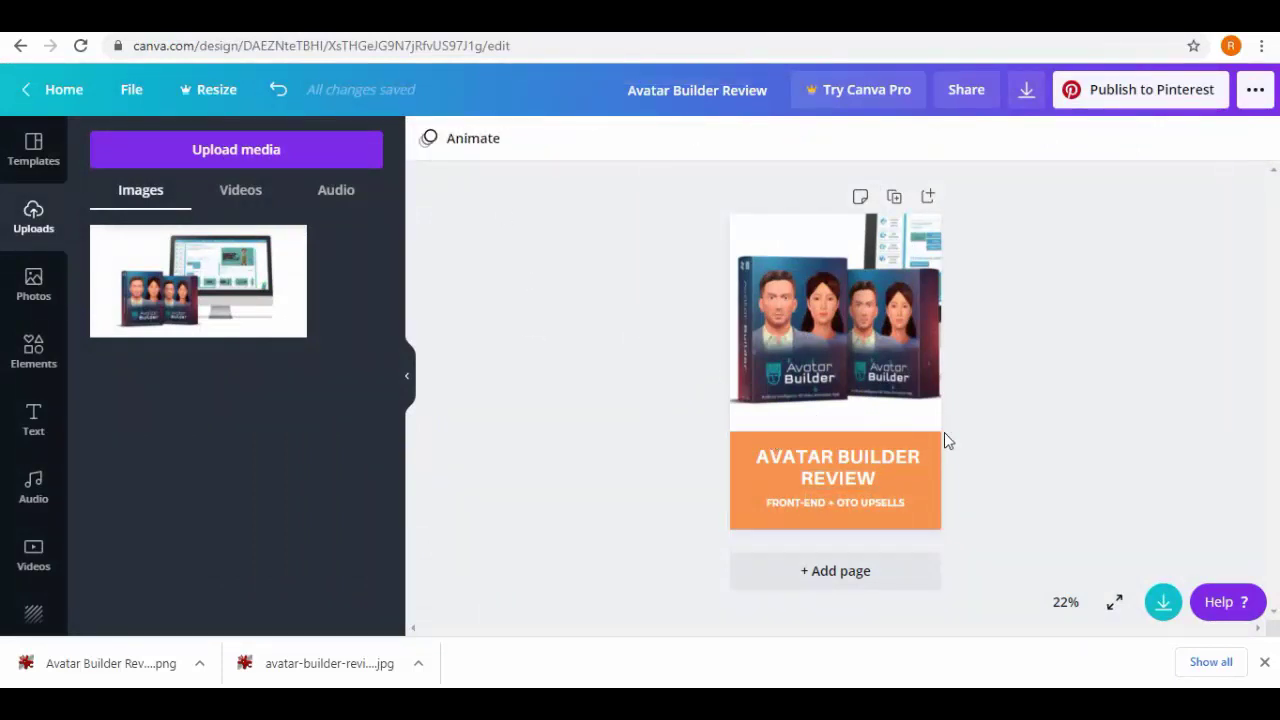
click(920, 466)
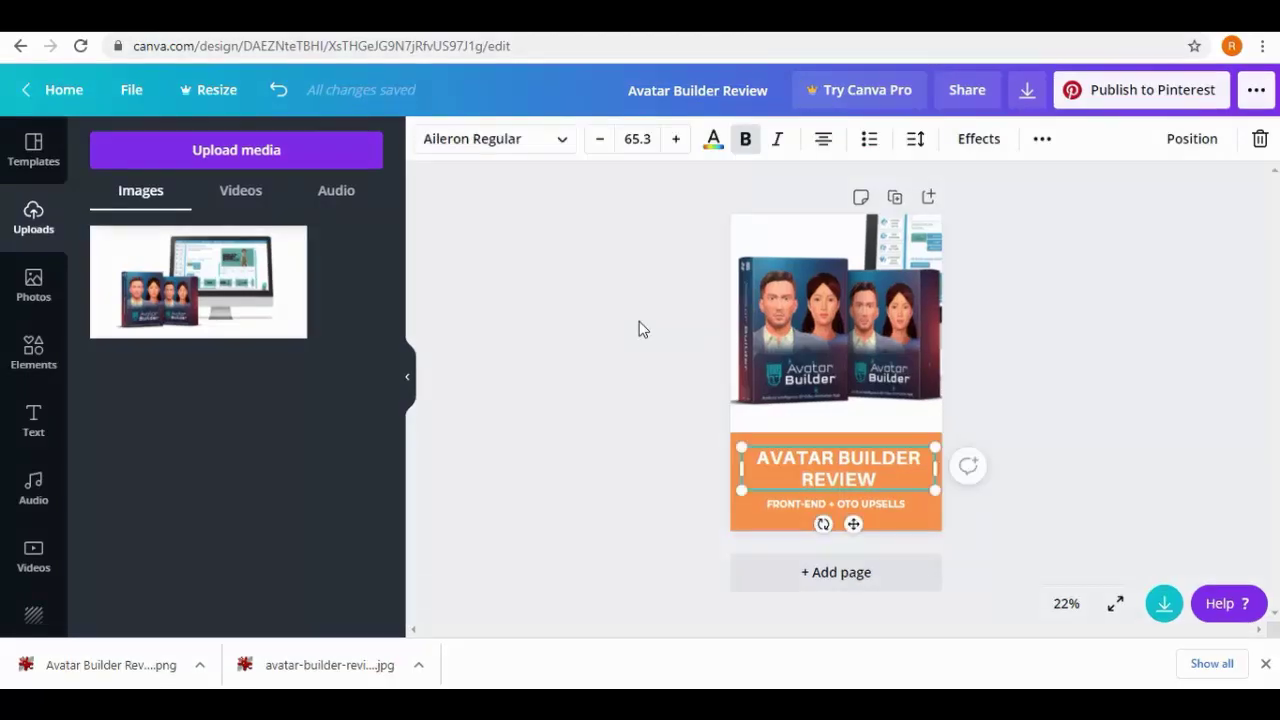